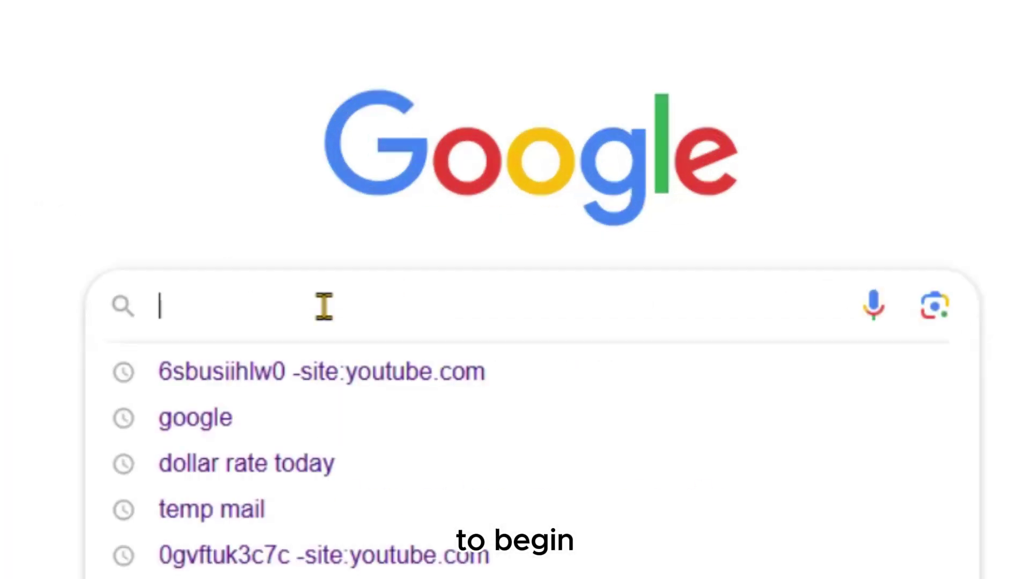
Search Google for 'krea ai' and open the official Krea.ai site
type("krea ai")
key("Return")
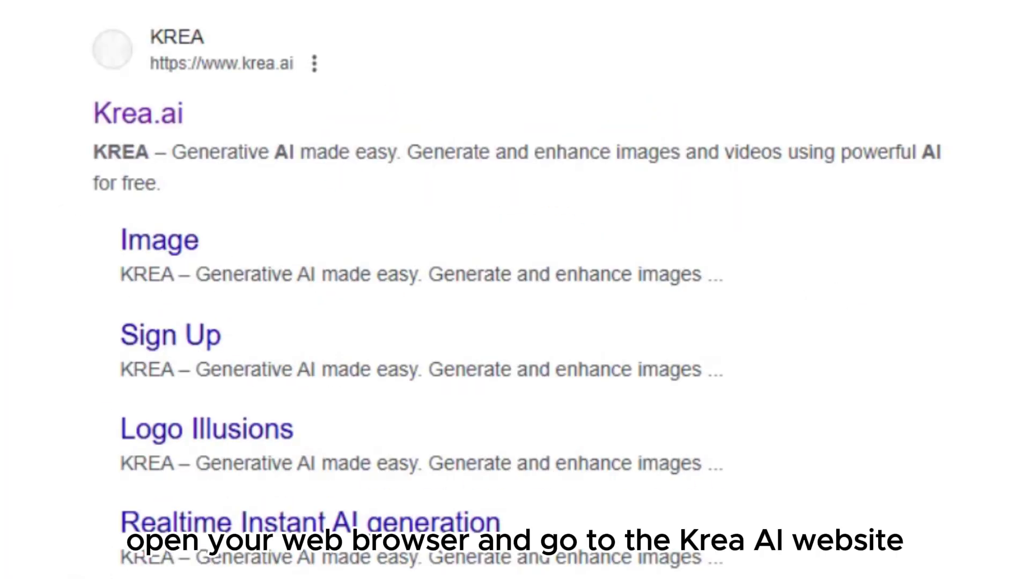
left_click(129, 115)
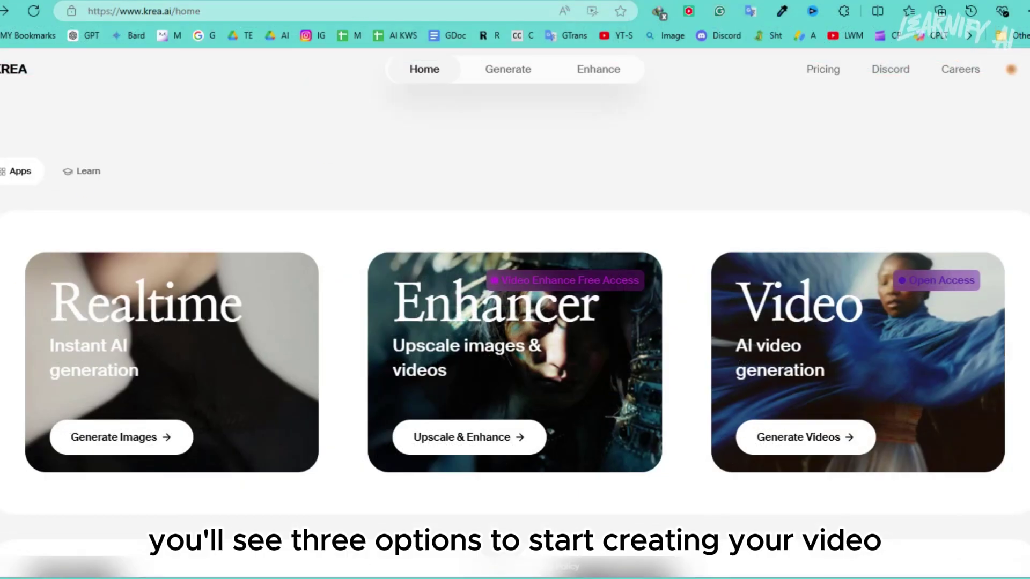
Lower Realtime's AI strength to 0.55, set the Enhancer upscale to 8x, then open video generation
left_click(218, 363)
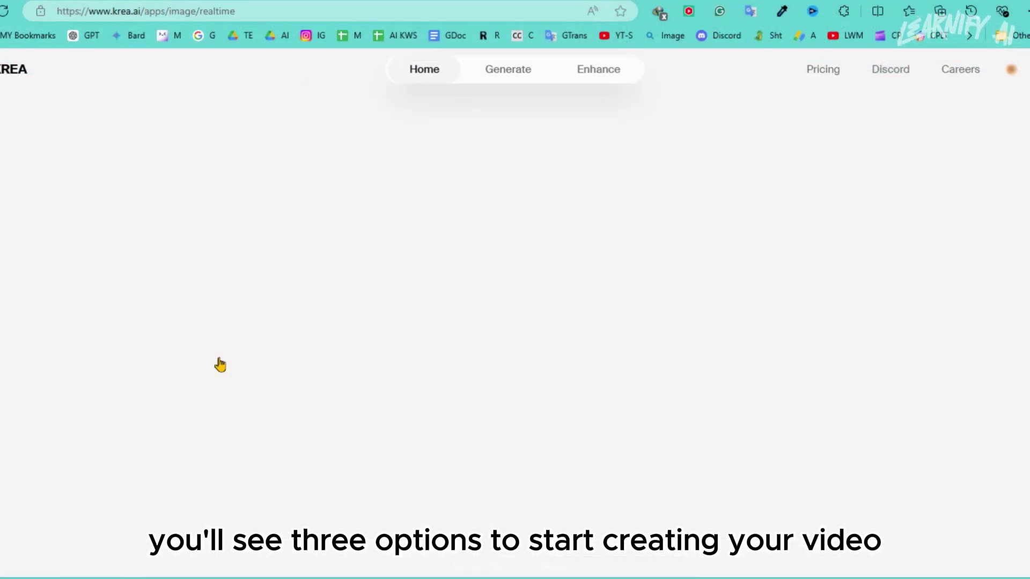
left_click_drag(553, 109, 608, 117)
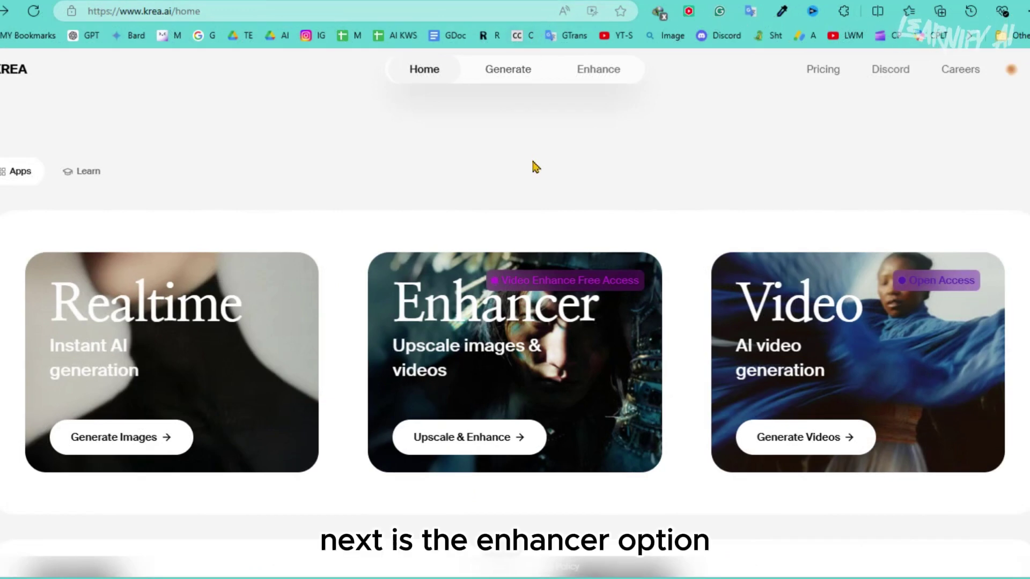
left_click(458, 394)
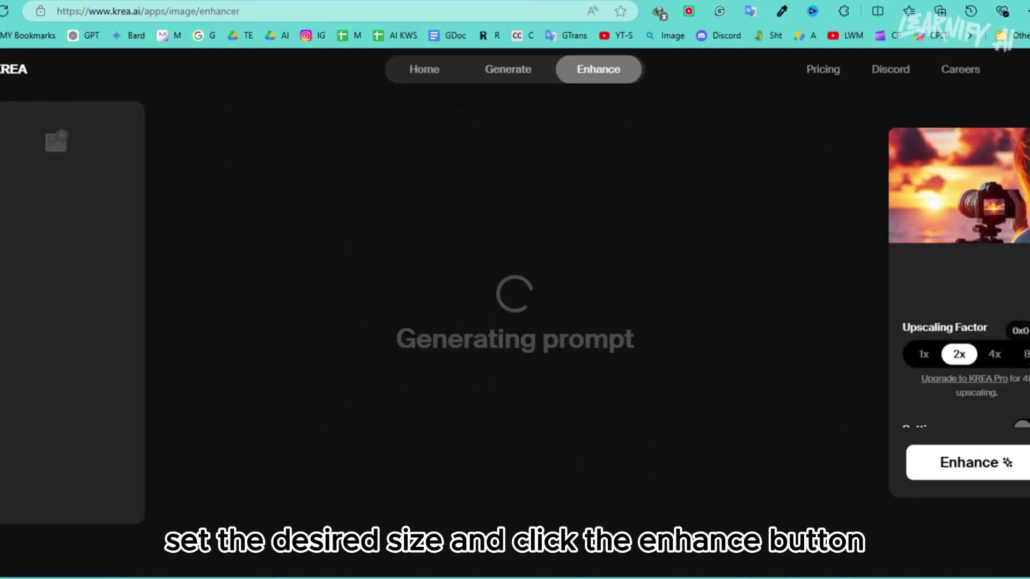
left_click(1023, 353)
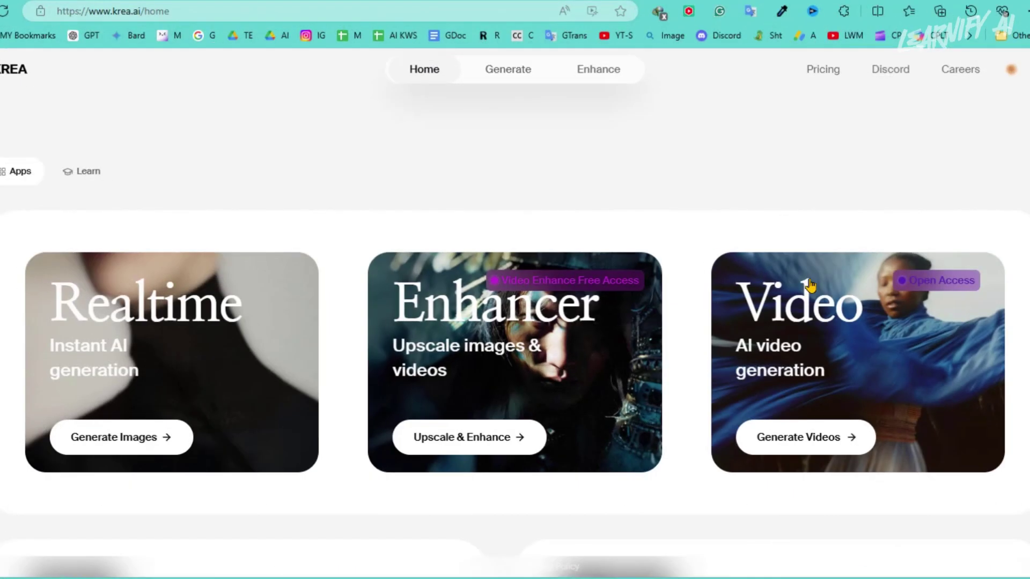
left_click(882, 383)
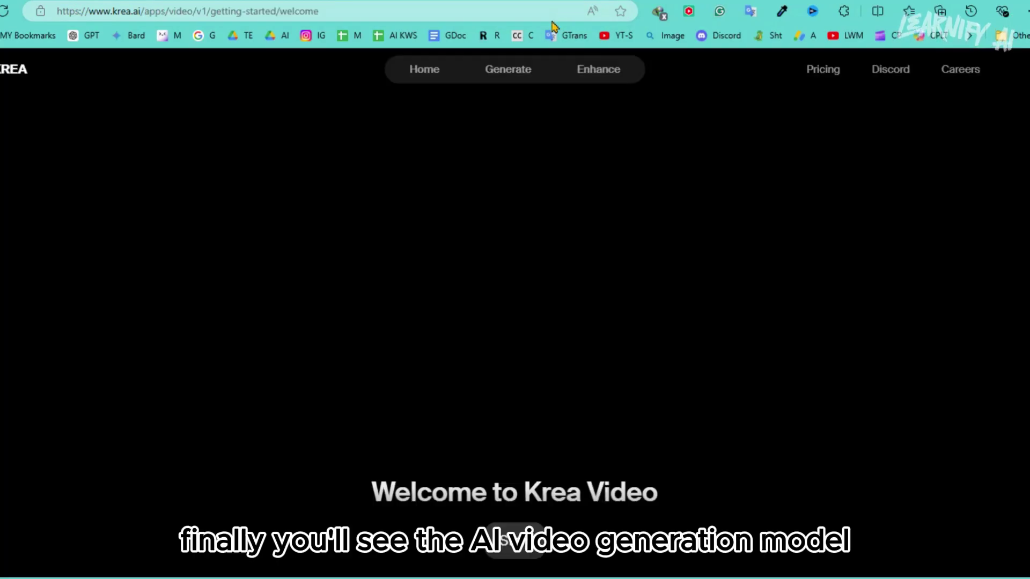
Start the video getting-started tour and skip ahead into the video generator app
left_click(514, 540)
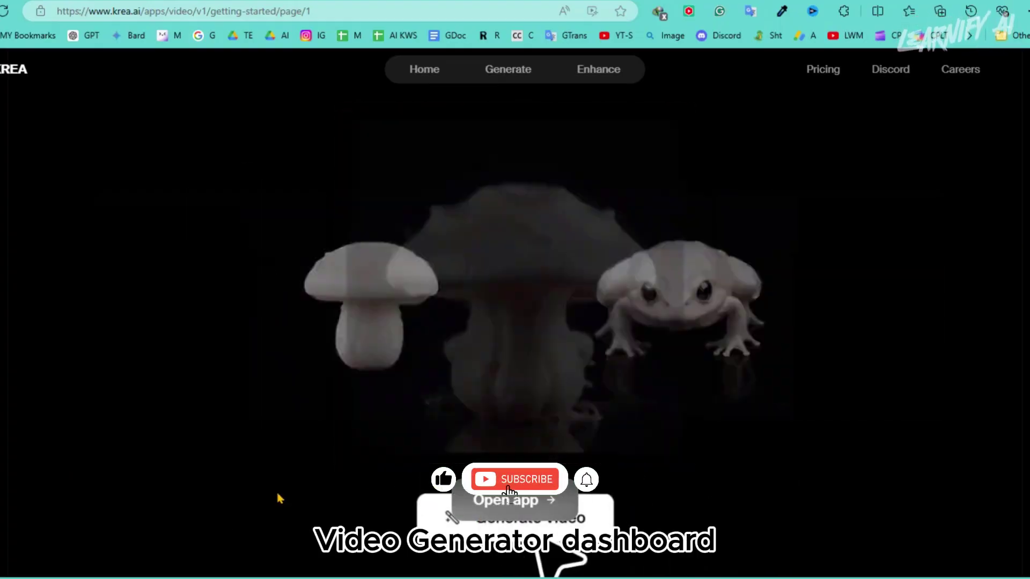
left_click(512, 501)
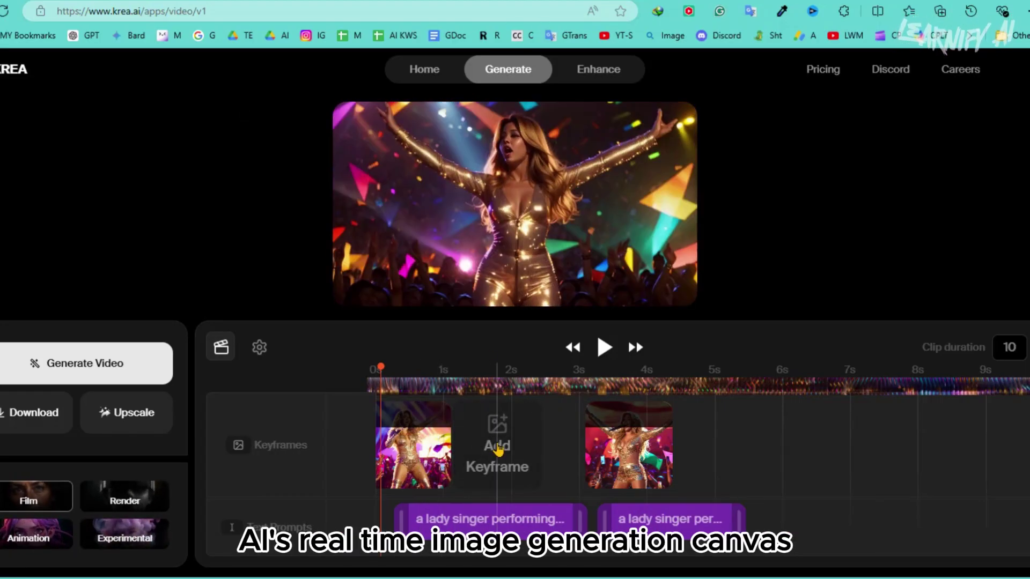
Add a keyframe generated from a pasted dragon-over-castle prompt, replacing the flower-field prompt
left_click(498, 449)
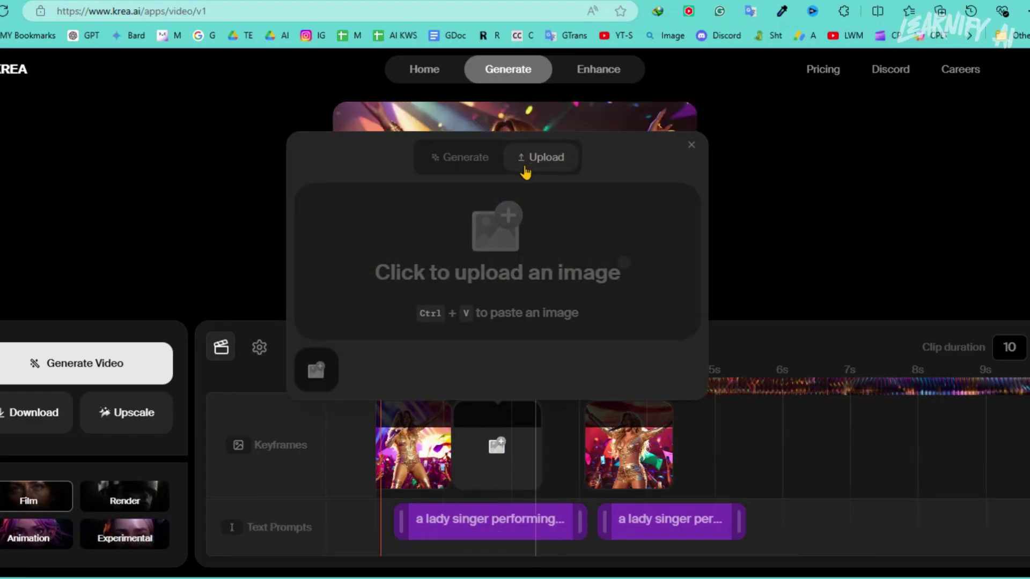
left_click(479, 162)
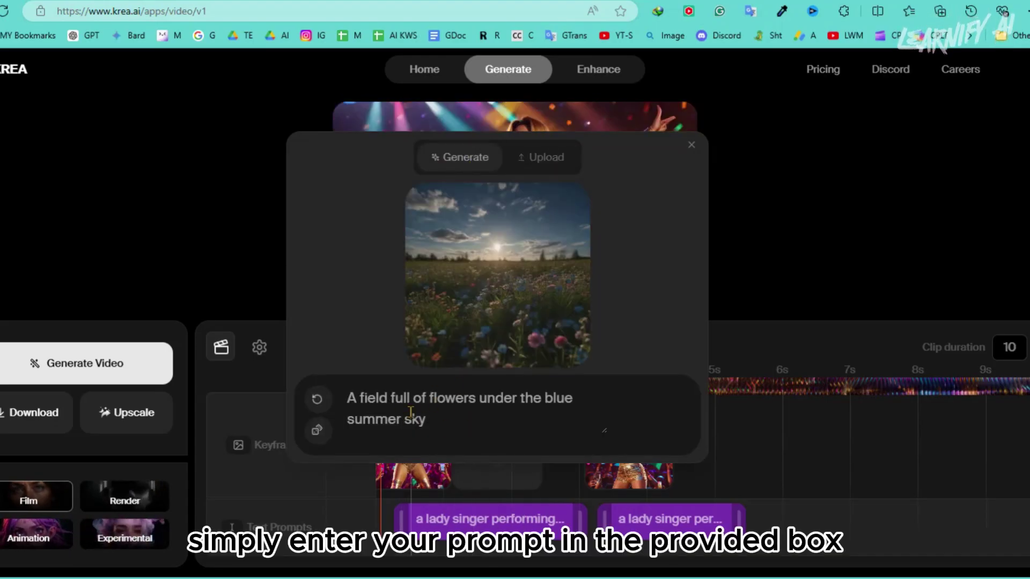
key("ctrl+Home")
key("ctrl+shift+Right")
key("ctrl+shift+Right")
key("ctrl+shift+Right")
key("ctrl+shift+Right")
key("ctrl+shift+Right")
key("ctrl+shift+Right")
key("ctrl+shift+Right")
key("ctrl+shift+Right")
key("ctrl+shift+Right")
key("ctrl+shift+Right")
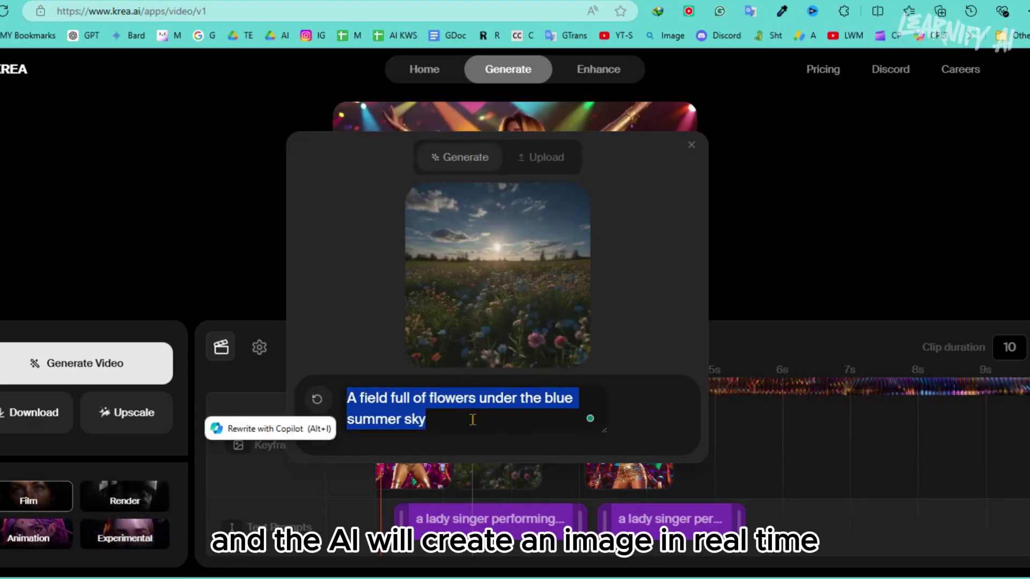
key("BackSpace")
key("ctrl+v")
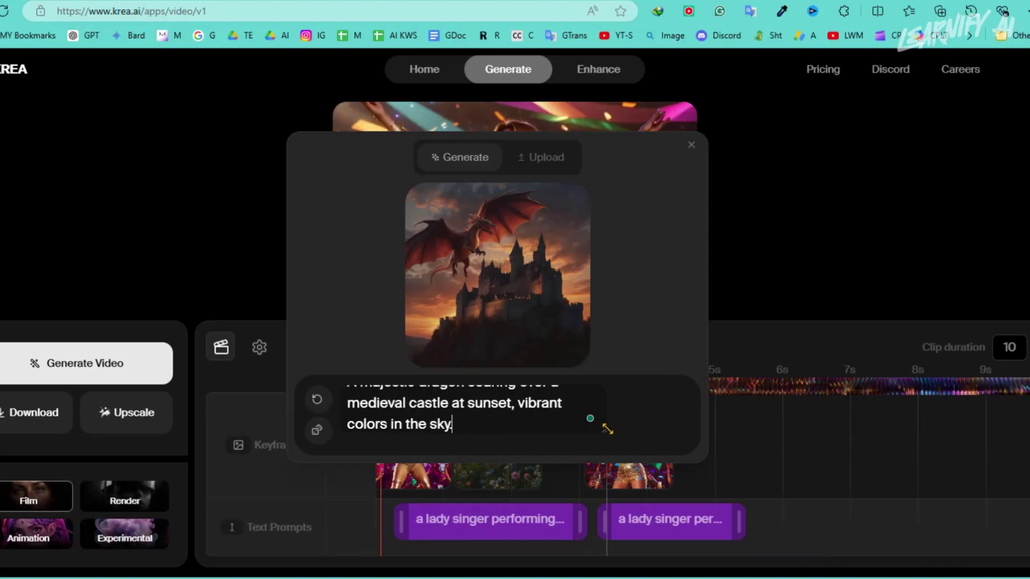
left_click_drag(607, 429, 629, 467)
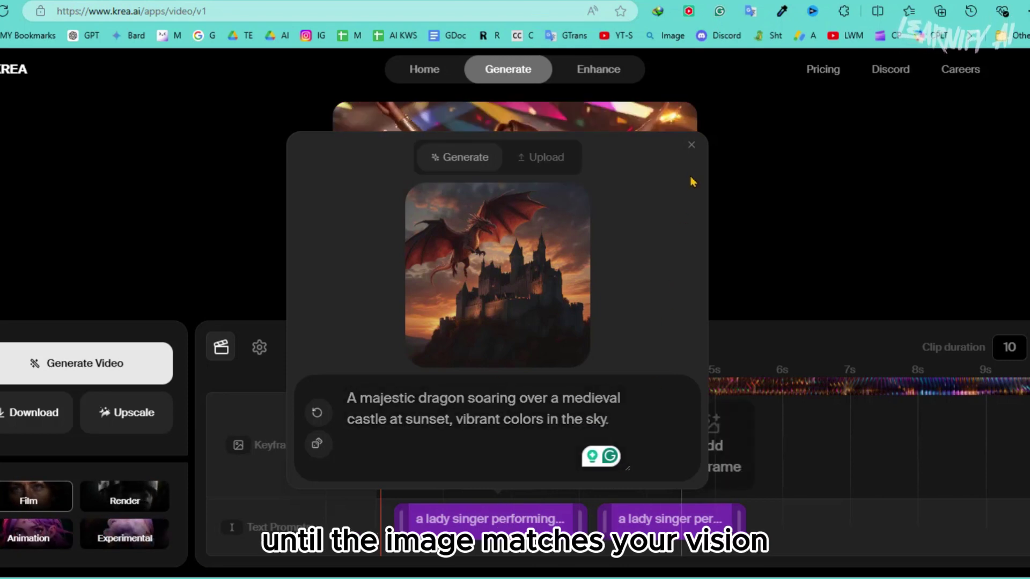
left_click(691, 149)
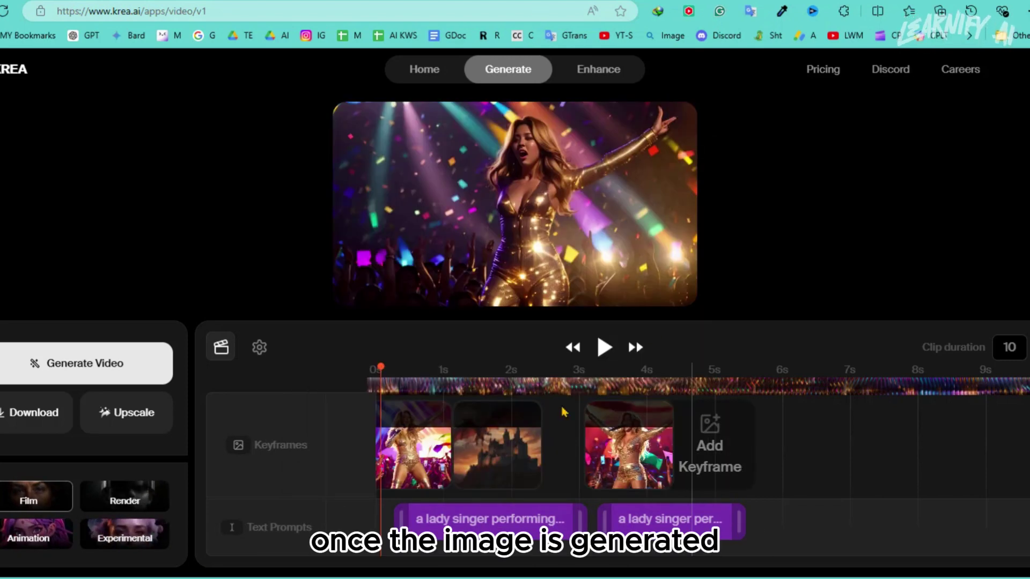
left_click(489, 463)
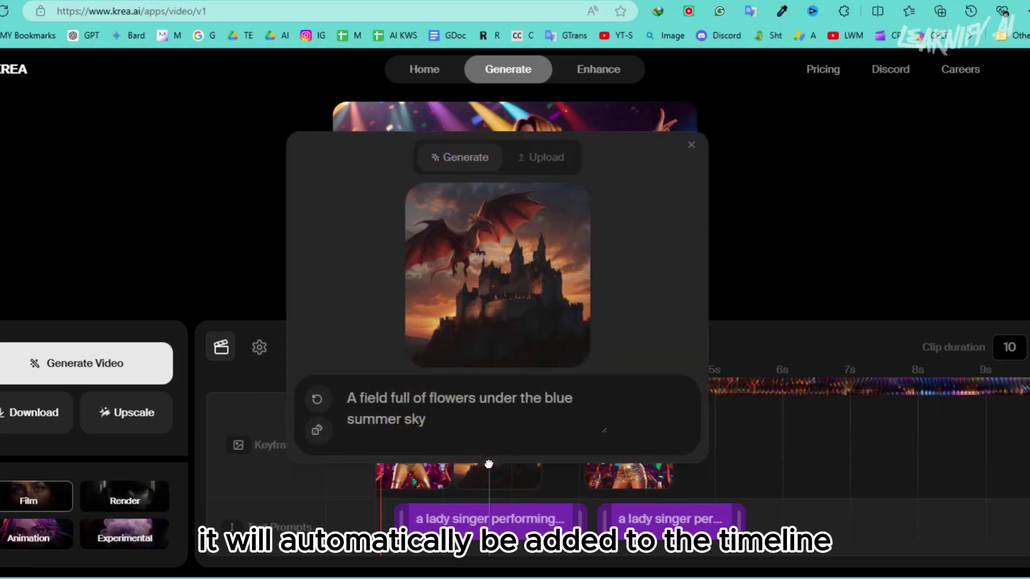
left_click(488, 464)
Add another keyframe by uploading the fourth singer-on-stage image
left_click(707, 445)
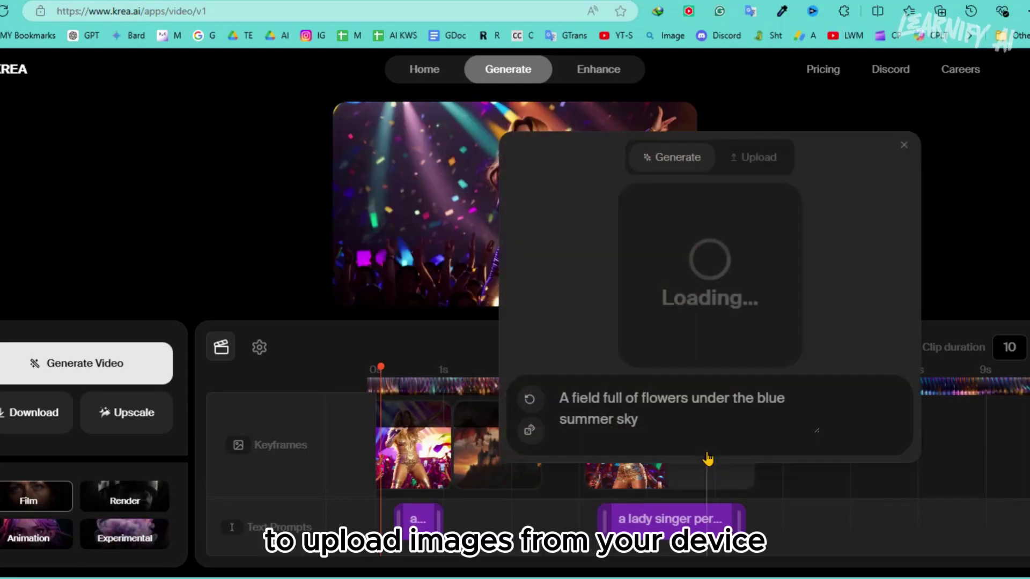
left_click(762, 158)
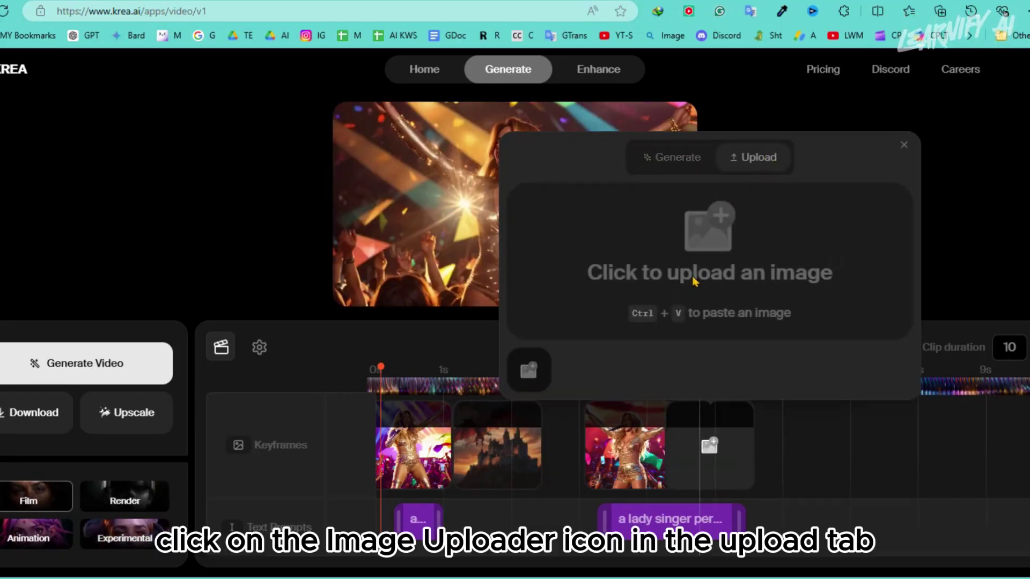
left_click(528, 369)
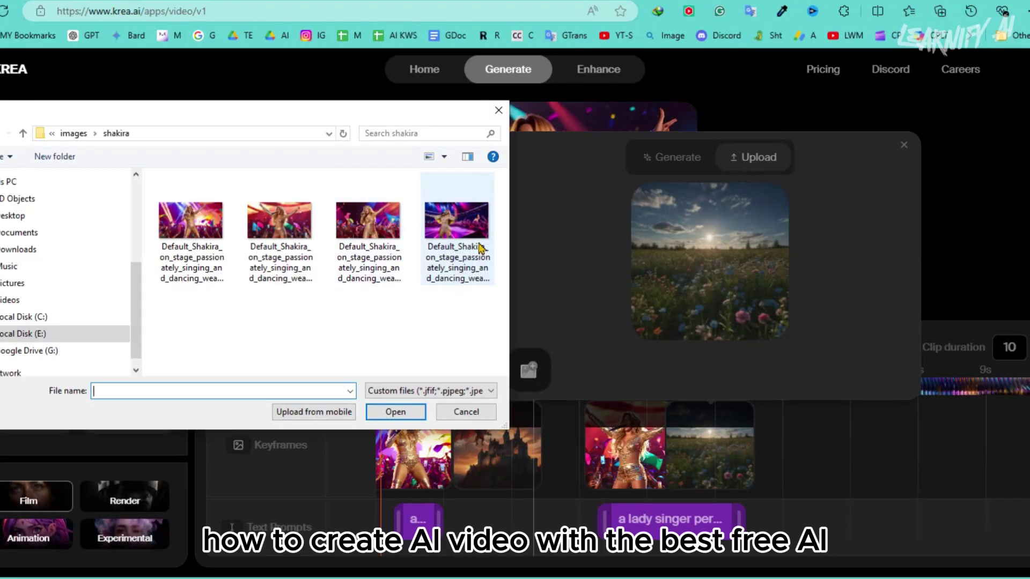
double_click(456, 230)
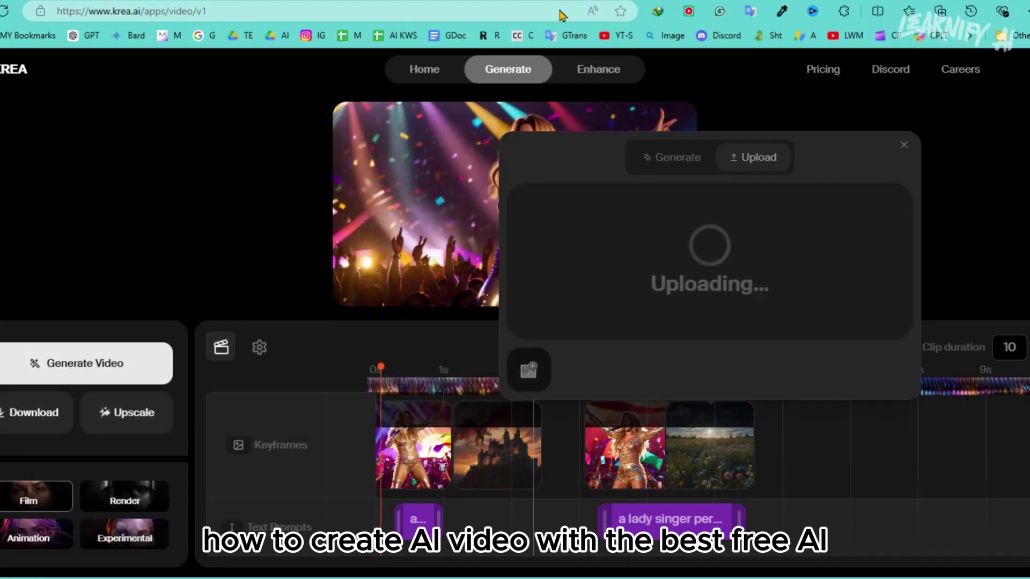
left_click(904, 146)
Delete the four keyframes and the lady singer text prompt from the timeline
left_click(739, 416)
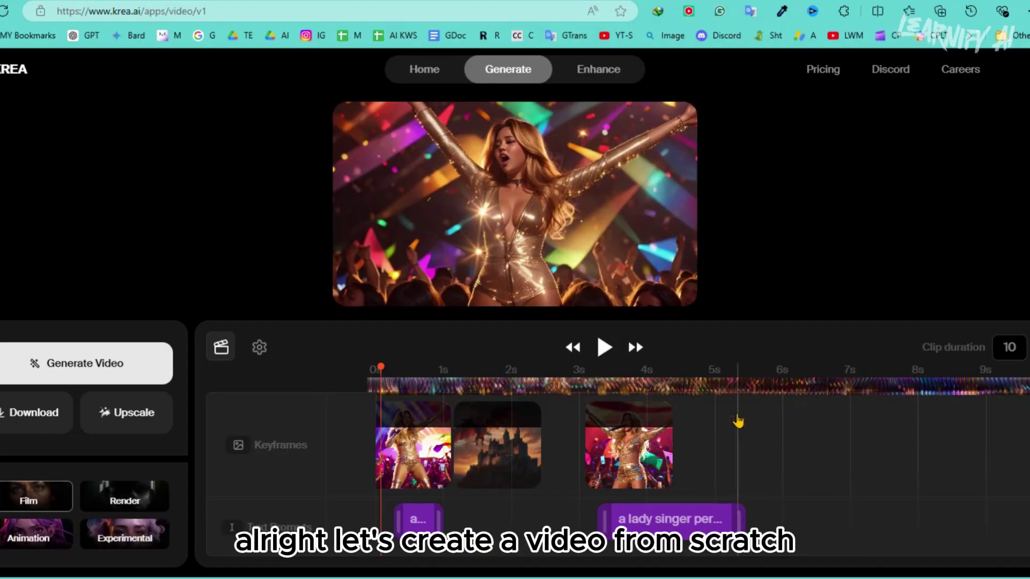
left_click(667, 422)
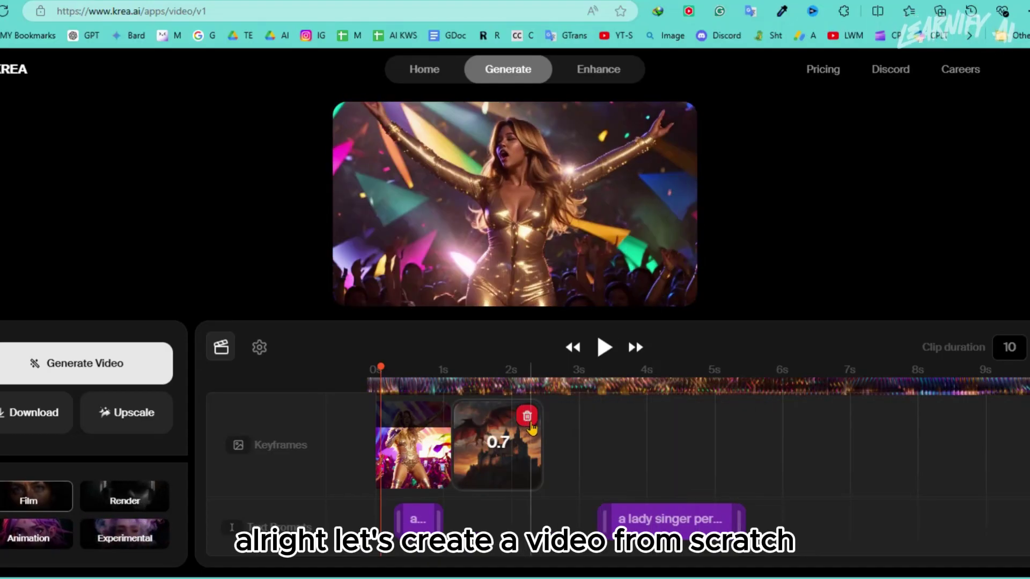
left_click(530, 414)
left_click(435, 417)
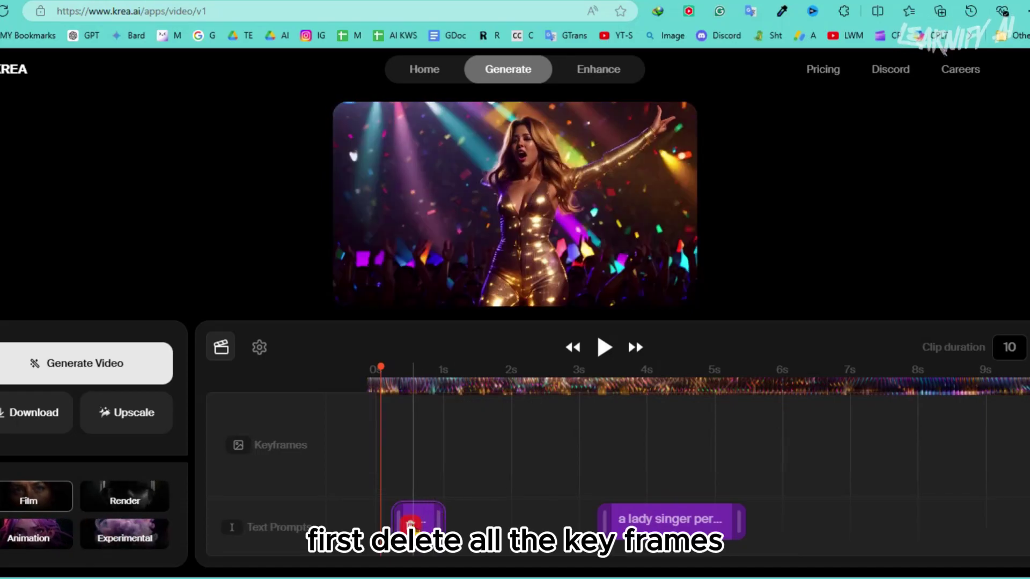
left_click(671, 519)
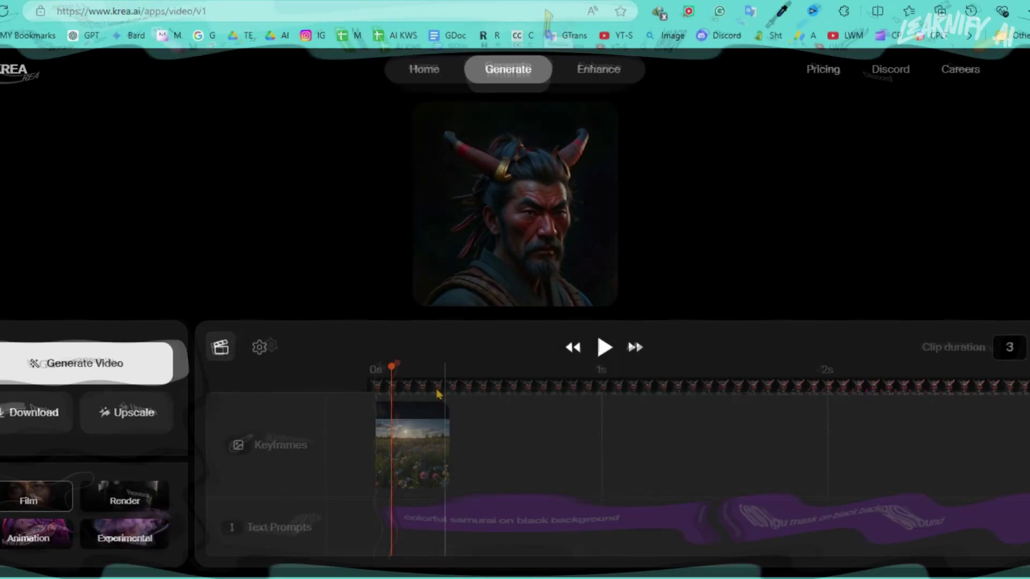
left_click(410, 445)
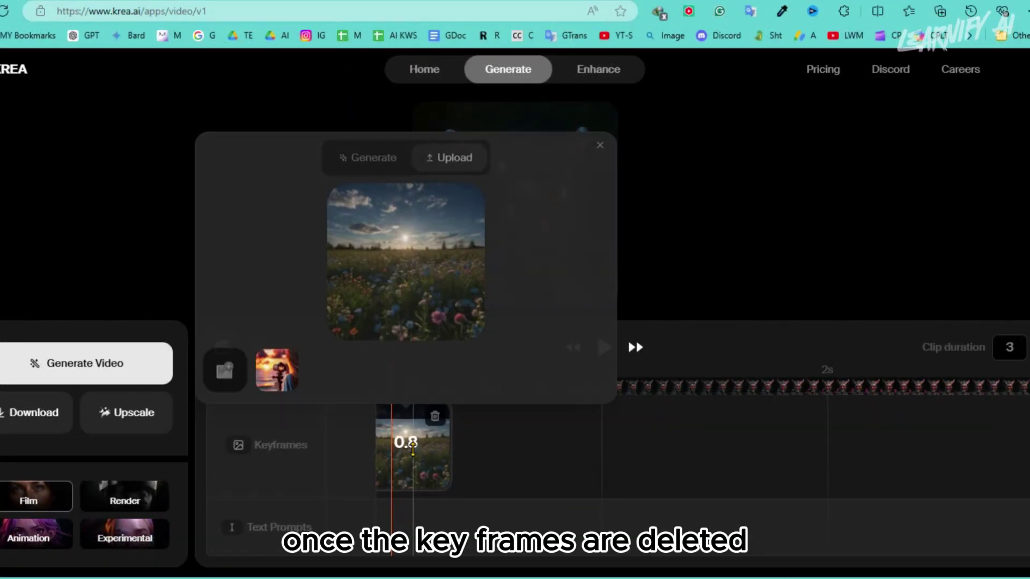
left_click(366, 169)
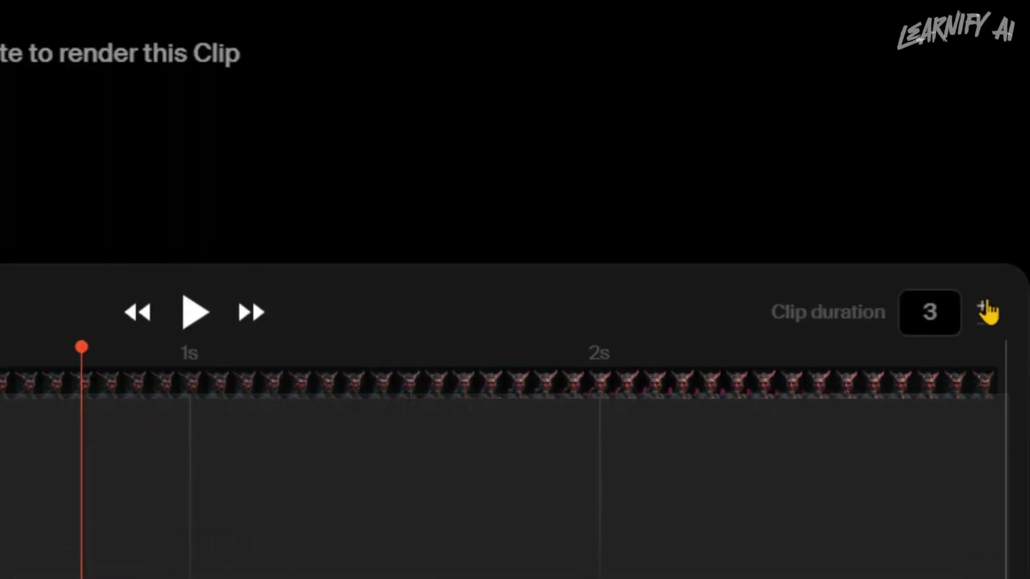
Raise the clip duration to 10 seconds and set the aspect ratio to 16:9
left_click(985, 304)
left_click(985, 304)
left_click(985, 304)
left_click(985, 304)
left_click(985, 304)
left_click(984, 304)
left_click(984, 304)
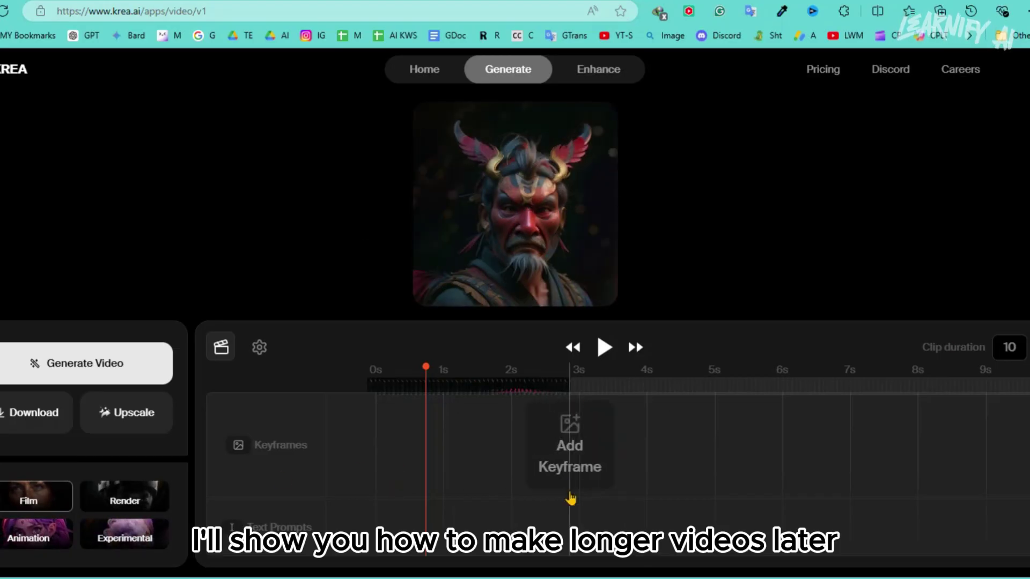
left_click(259, 347)
left_click(369, 343)
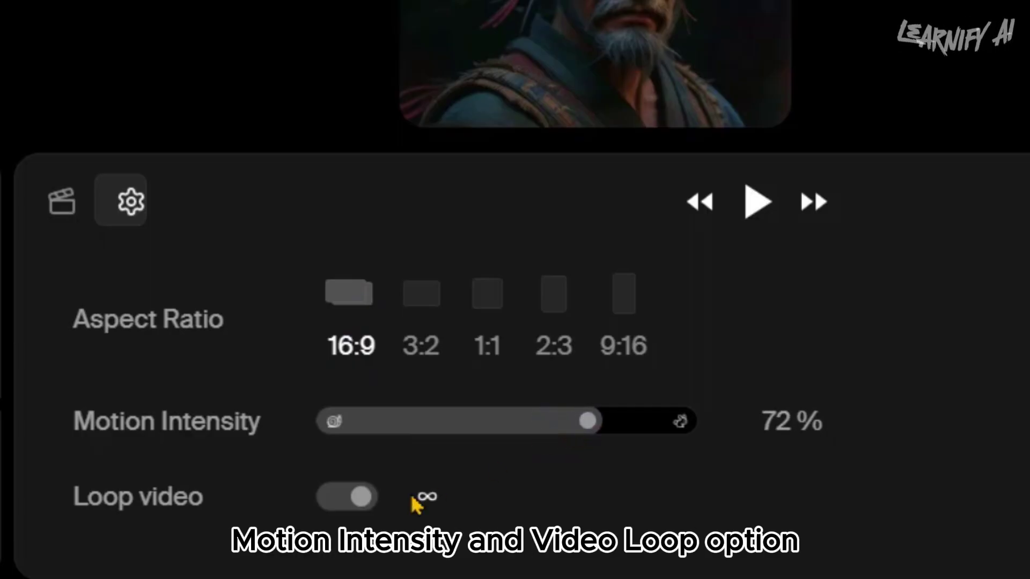
left_click(63, 209)
Add three keyframes with images 1.jpg, 2.jpg and 3.jpg uploaded from the images folder
mouse_move(417, 363)
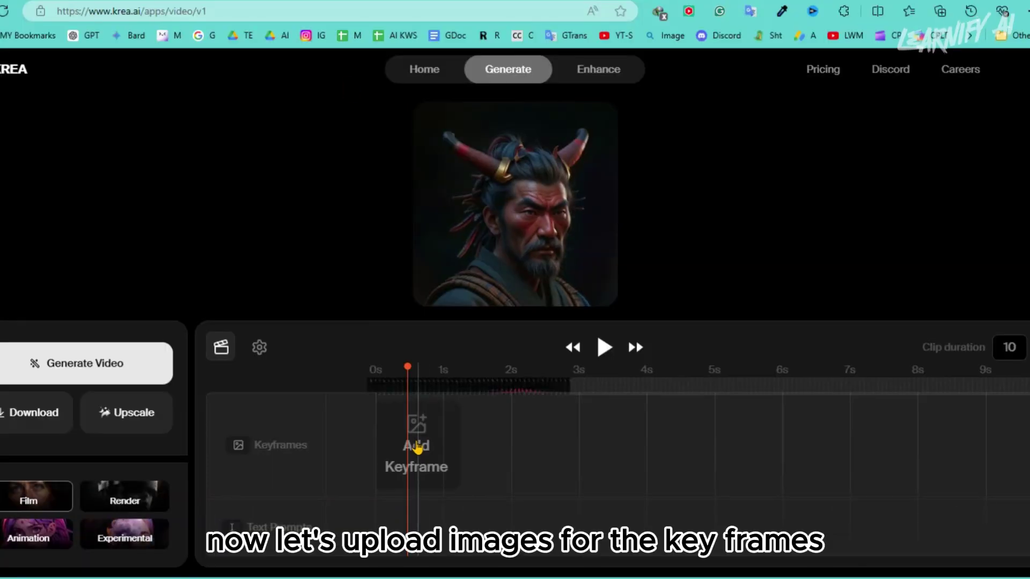
left_click(416, 447)
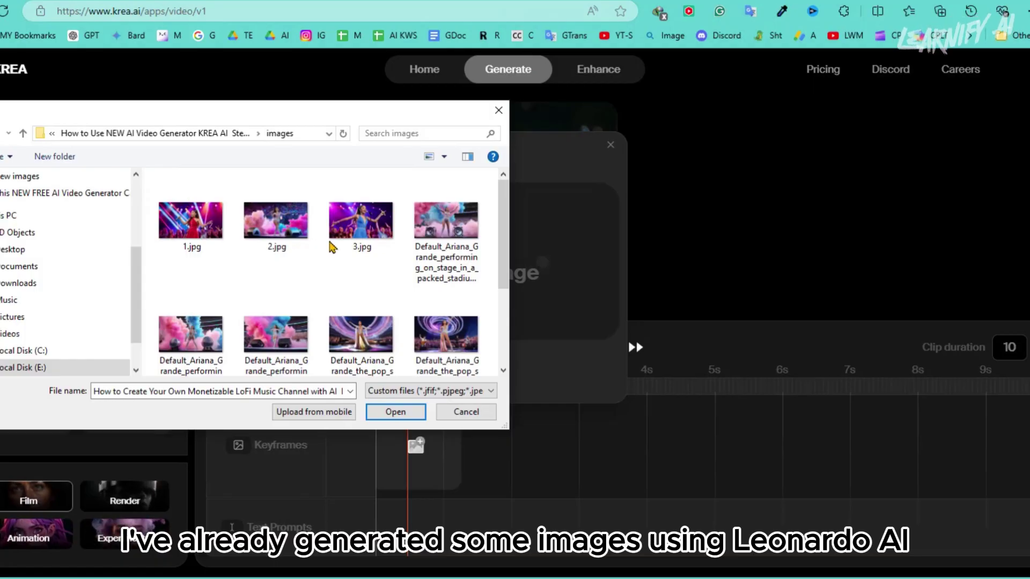
left_click(204, 227)
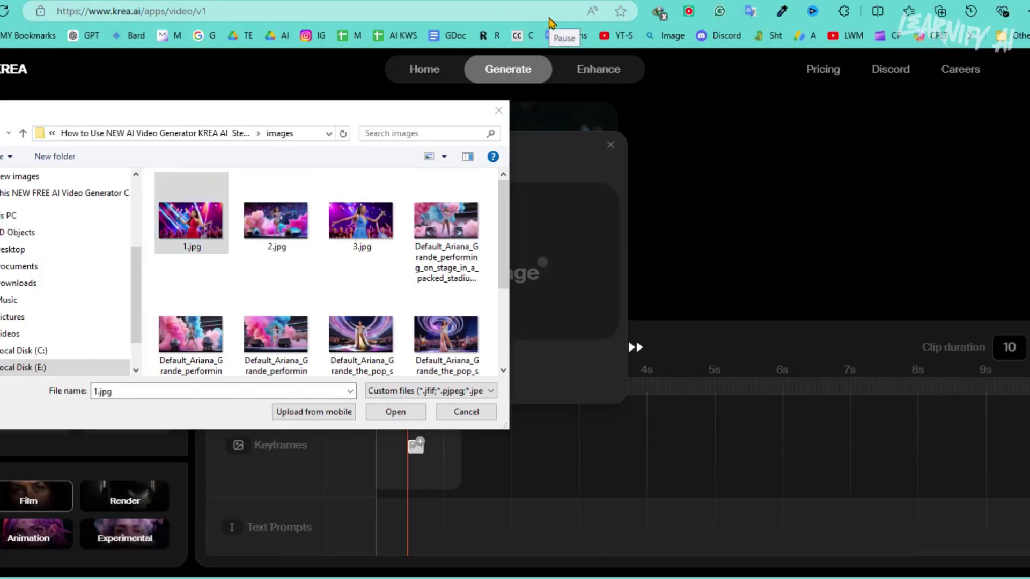
double_click(219, 230)
left_click(671, 460)
left_click(488, 378)
double_click(276, 221)
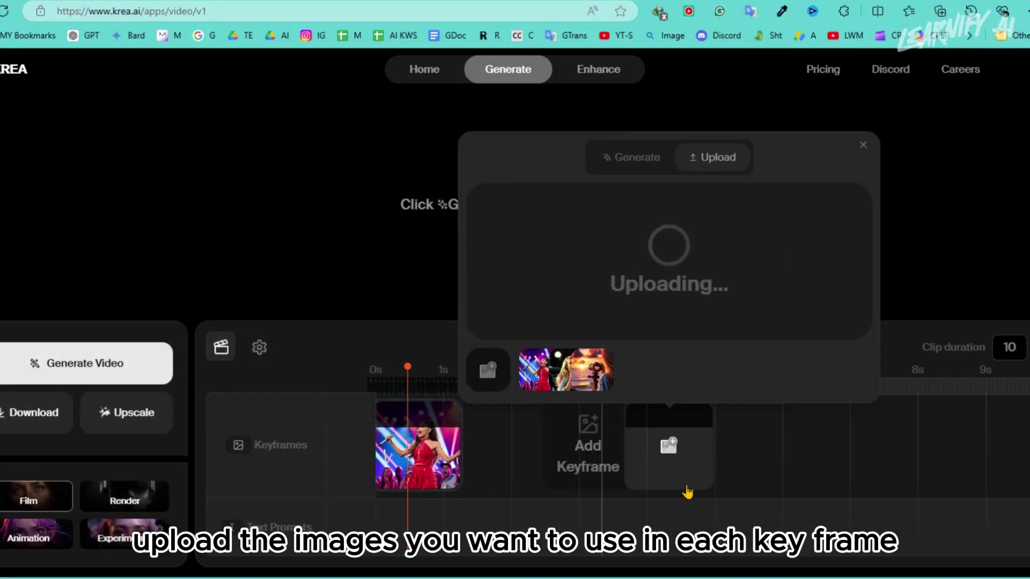
left_click(915, 456)
left_click(637, 370)
double_click(391, 235)
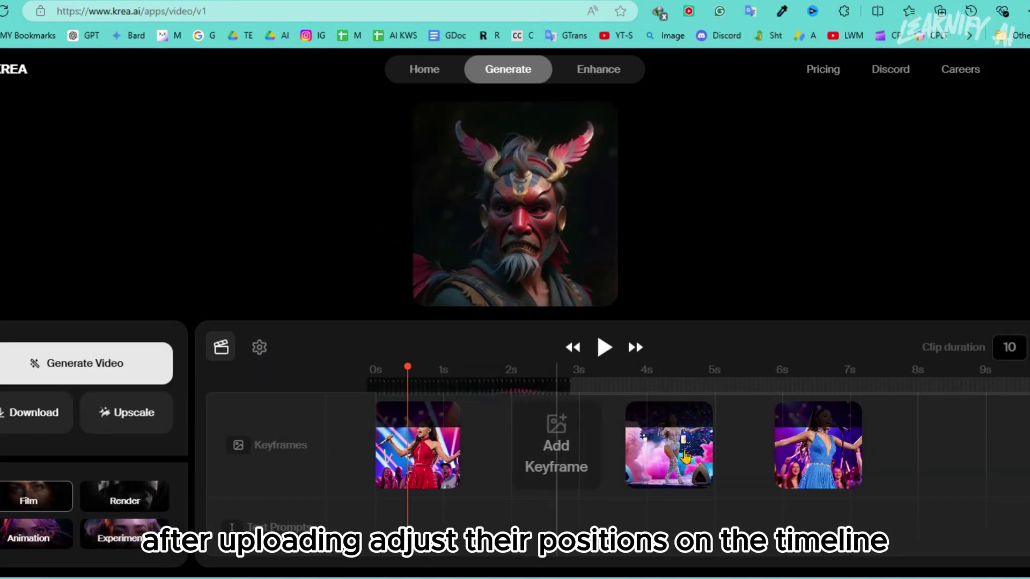
Reposition the second and third keyframes to about 3.5 s and 7 s
left_click_drag(686, 455, 708, 455)
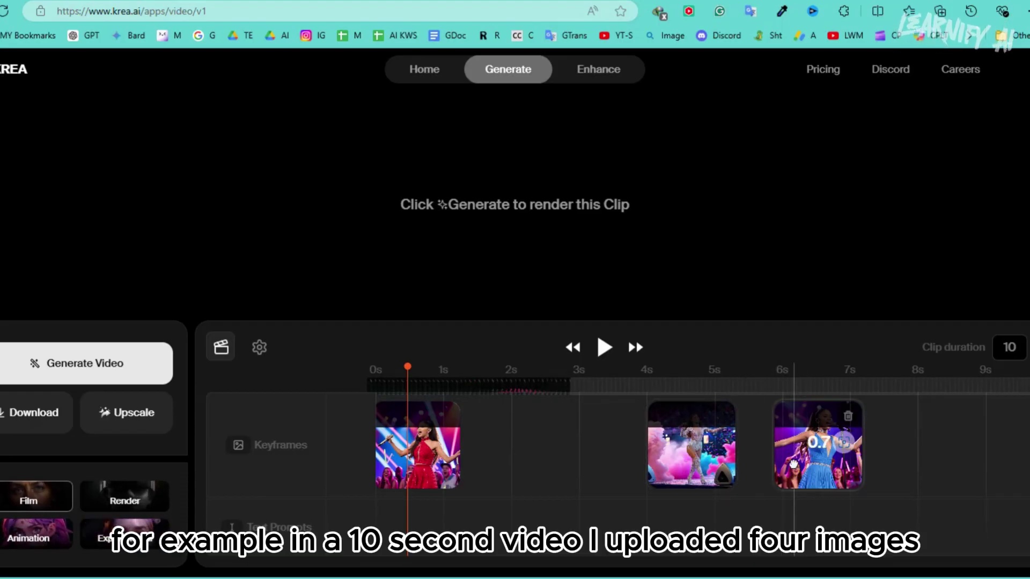
left_click_drag(793, 464, 851, 452)
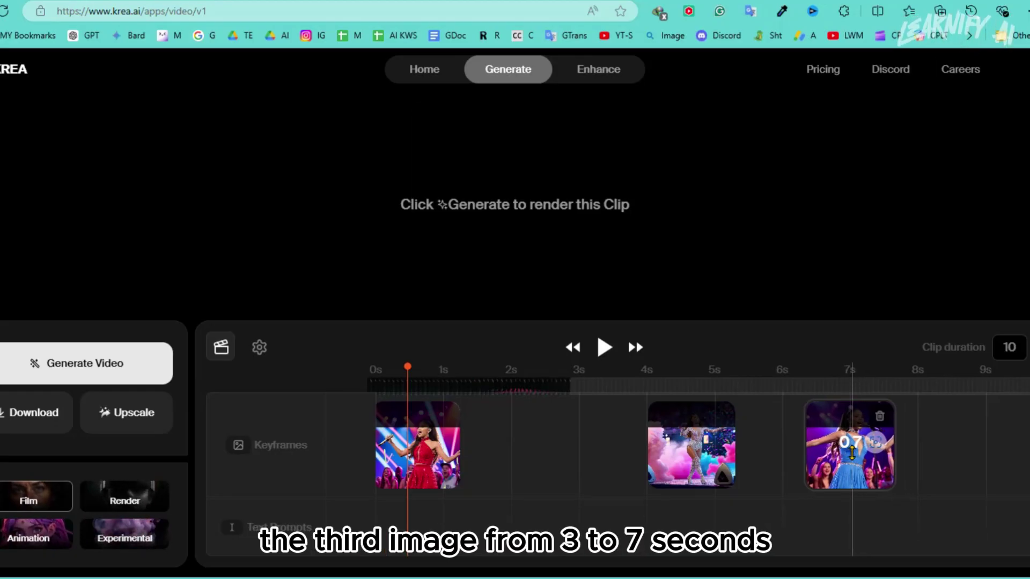
left_click_drag(661, 444, 633, 445)
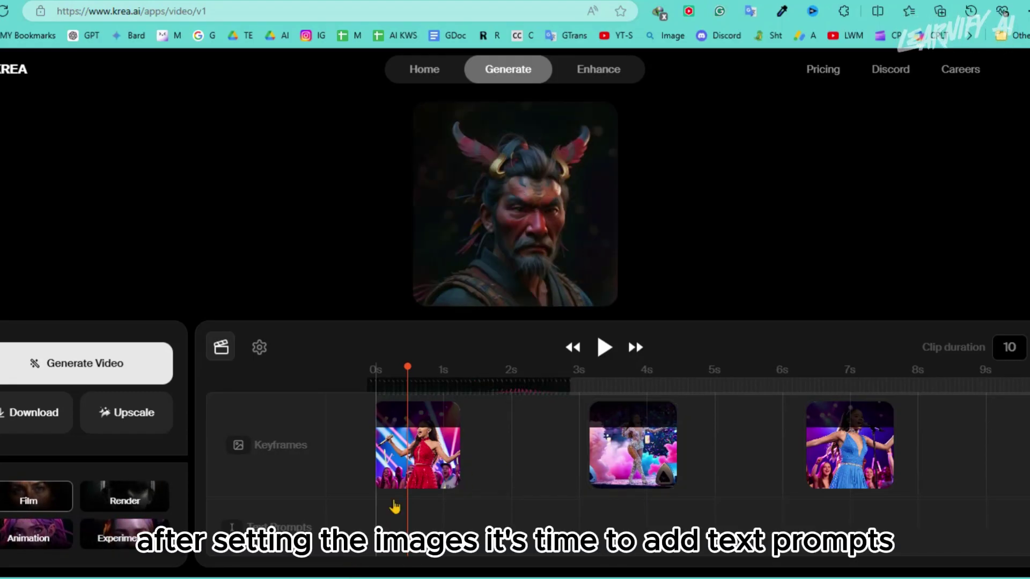
Add the prompt 'a singer singing in concert and play' and stretch it across the second keyframe
left_click(405, 464)
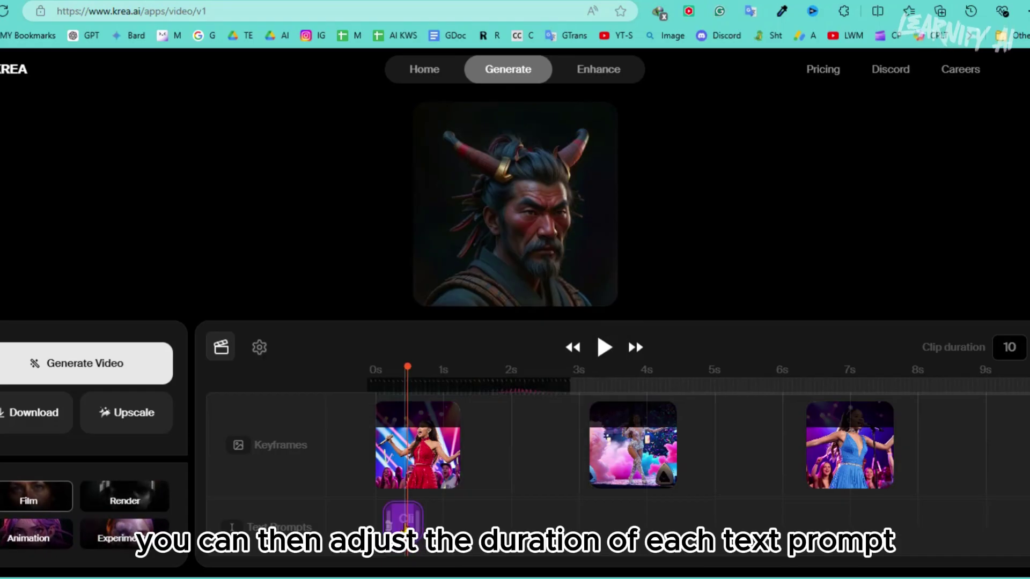
left_click(403, 528)
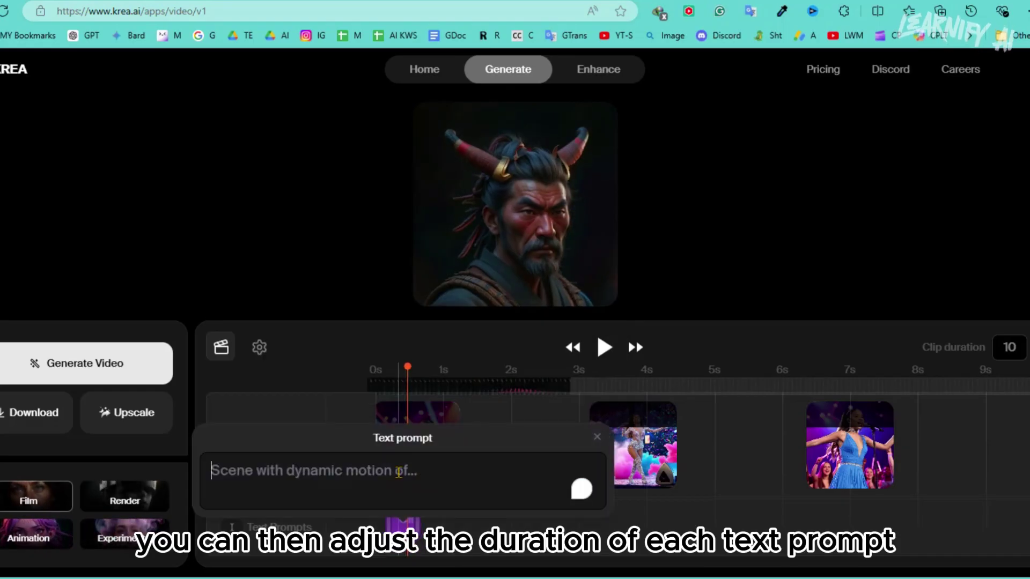
type("a singer singing in concer")
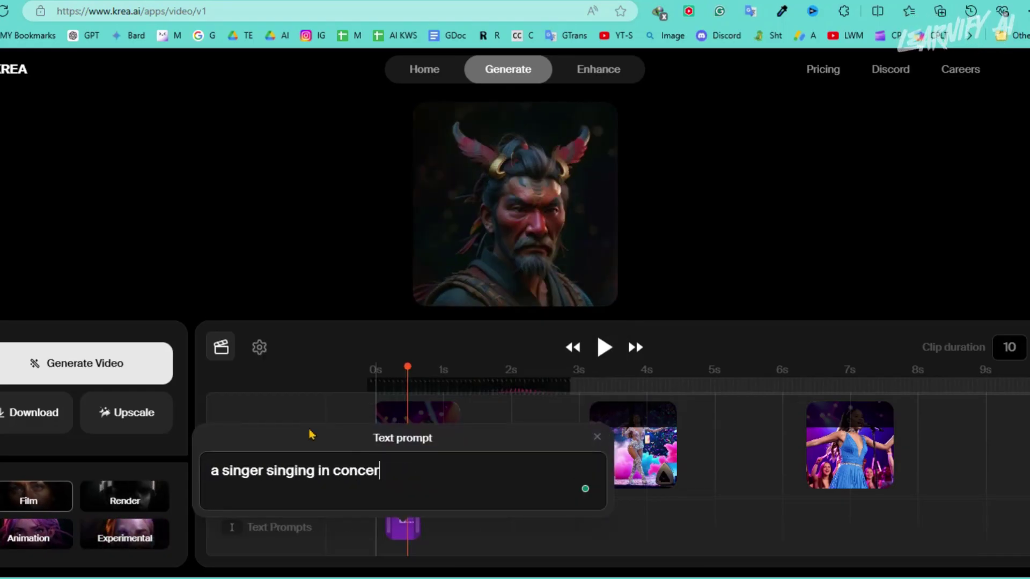
type("t and playing instruments")
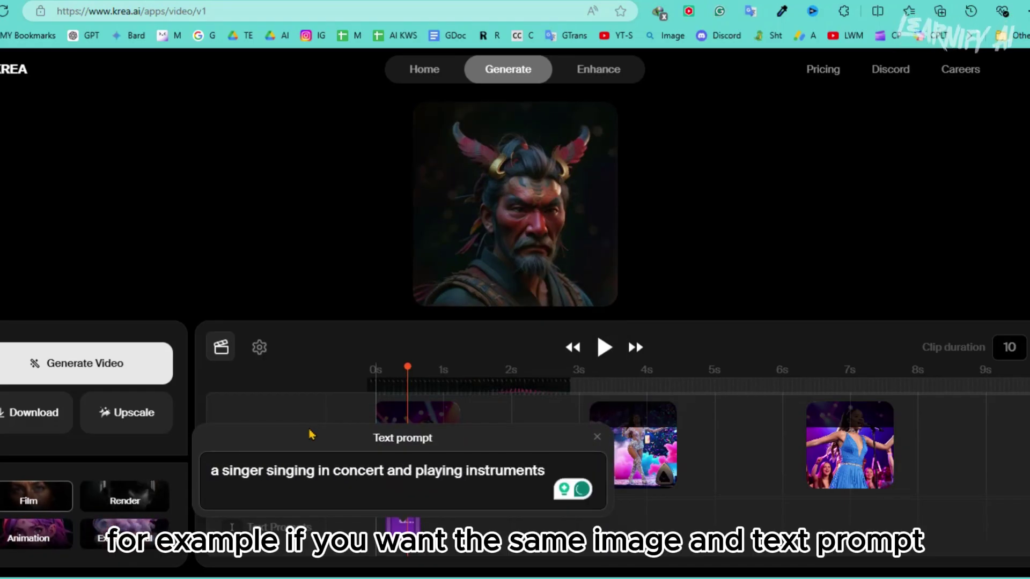
key("ctrl+a")
key("Escape")
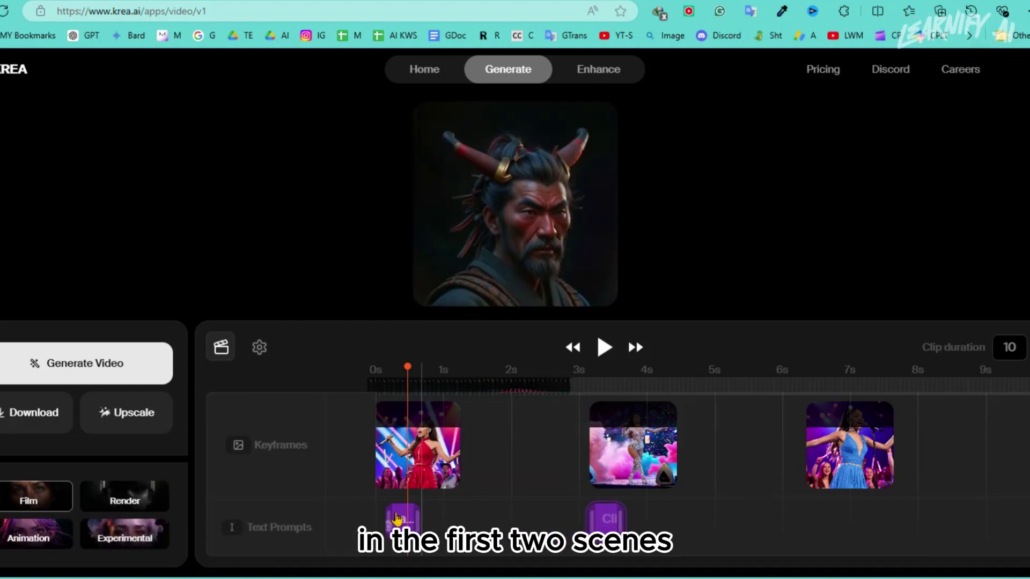
left_click(397, 519)
key("Escape")
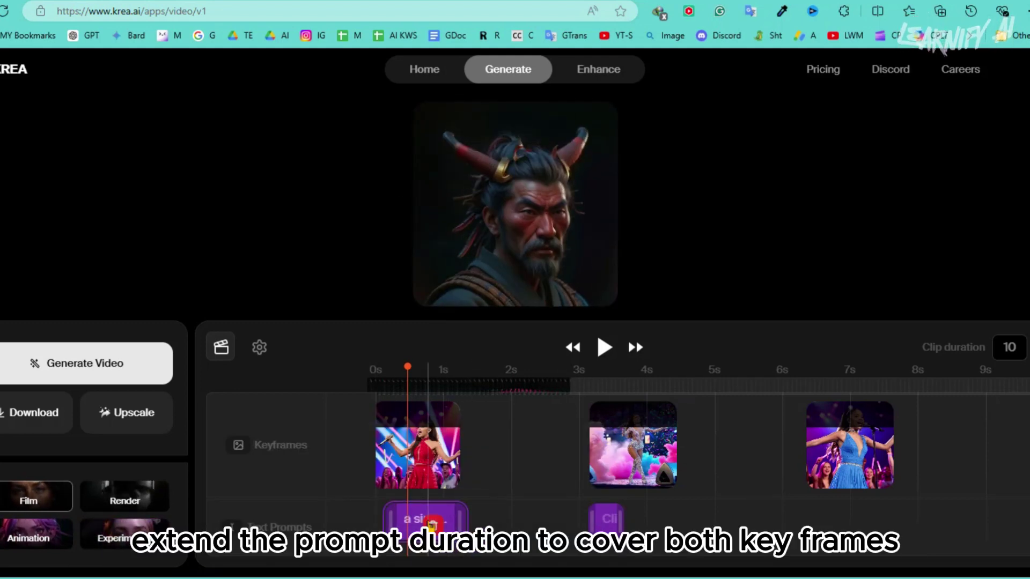
left_click_drag(464, 519, 575, 519)
Paste the sparkly performer description into the second prompt and the blue-dress description into the third
left_click(605, 526)
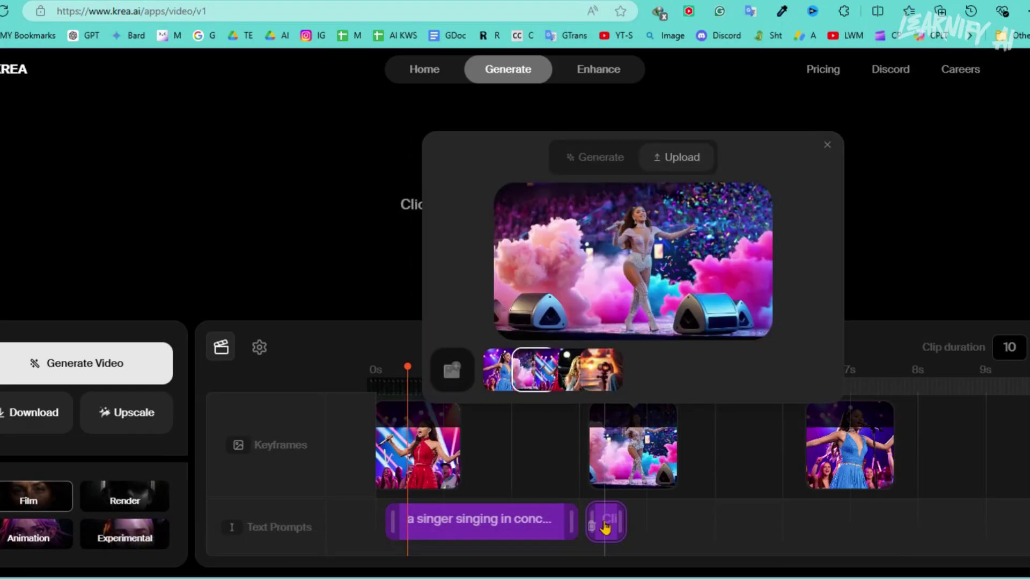
left_click(605, 527)
type("A female performer is on stage wearing a sparkly, She is surrounded by colorful smoke and confetti.")
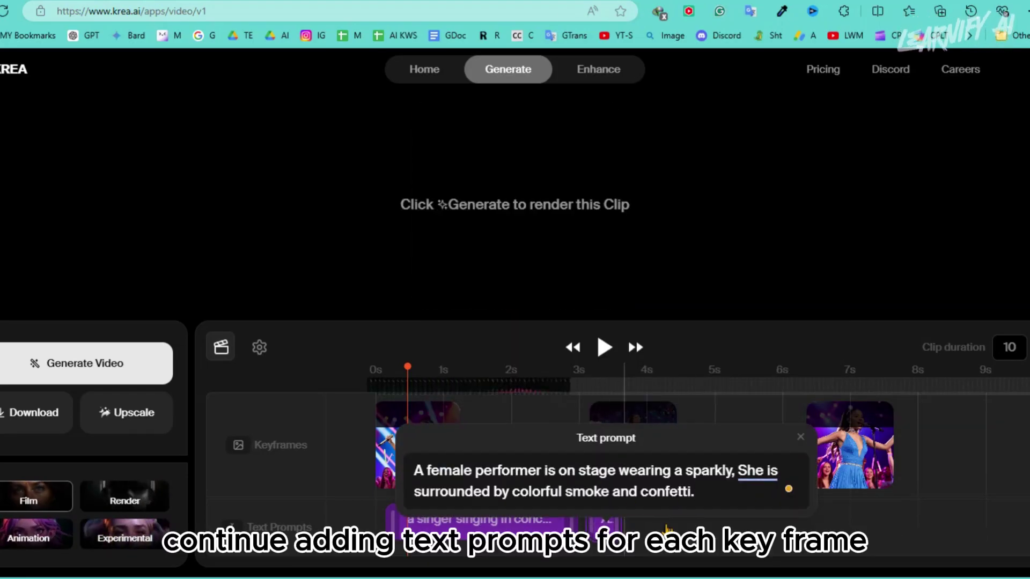
left_click(852, 519)
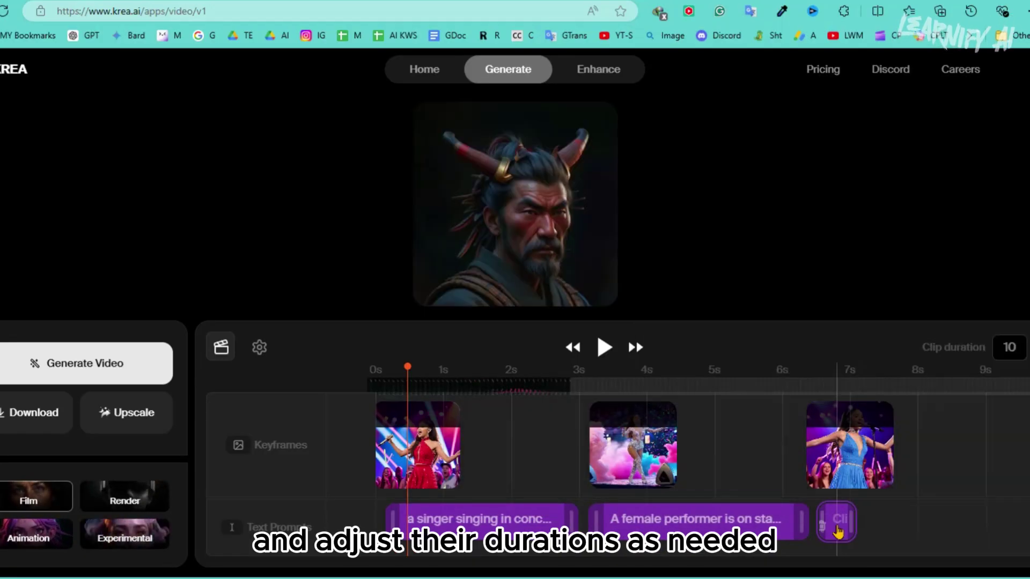
left_click(839, 520)
type("A young woman in a blue, plunging neckline dress performs on stage with a microphone. The stage lights create a vibrant and colorful atmosphere.")
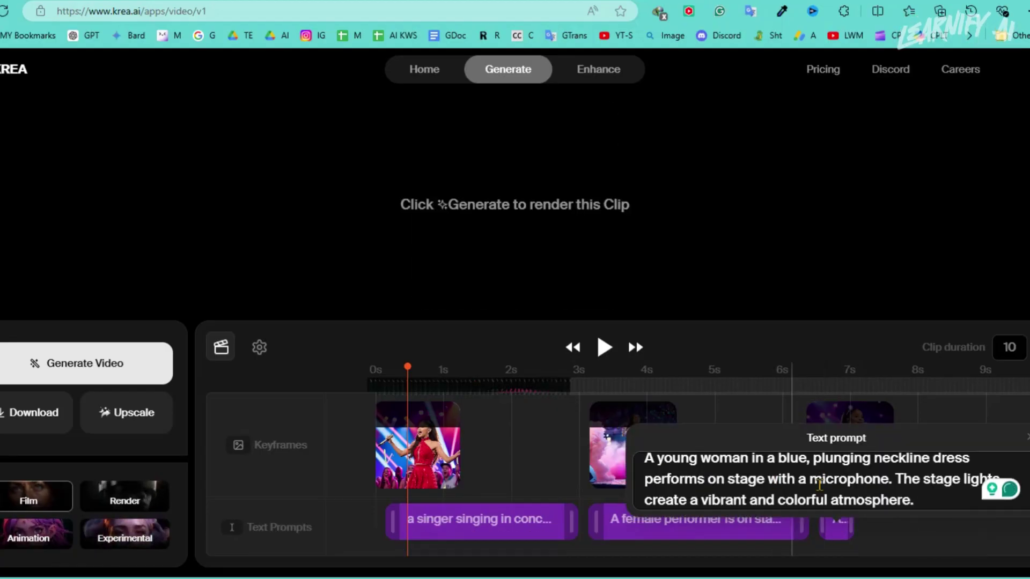
key("Escape")
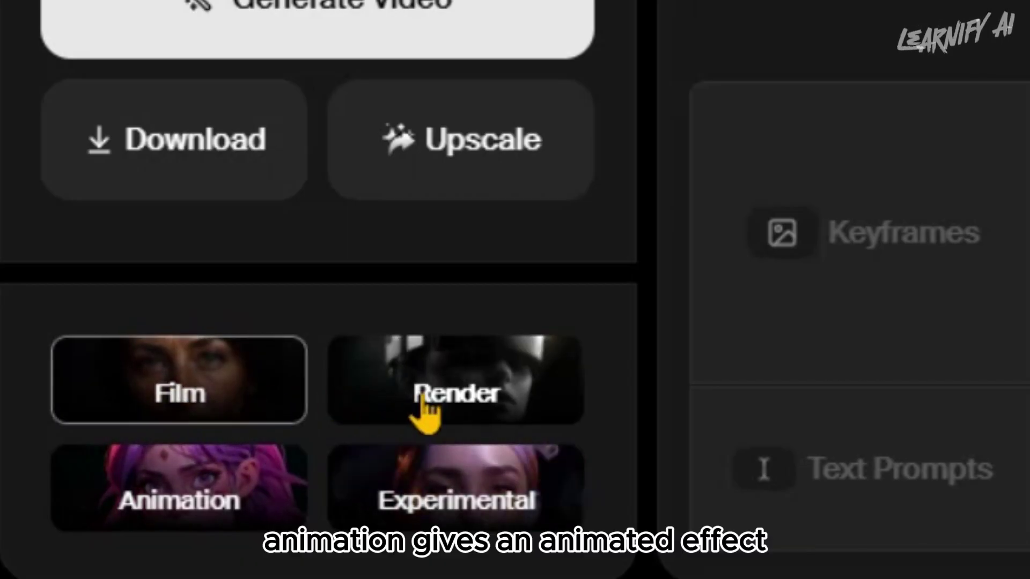
left_click(423, 417)
left_click(198, 514)
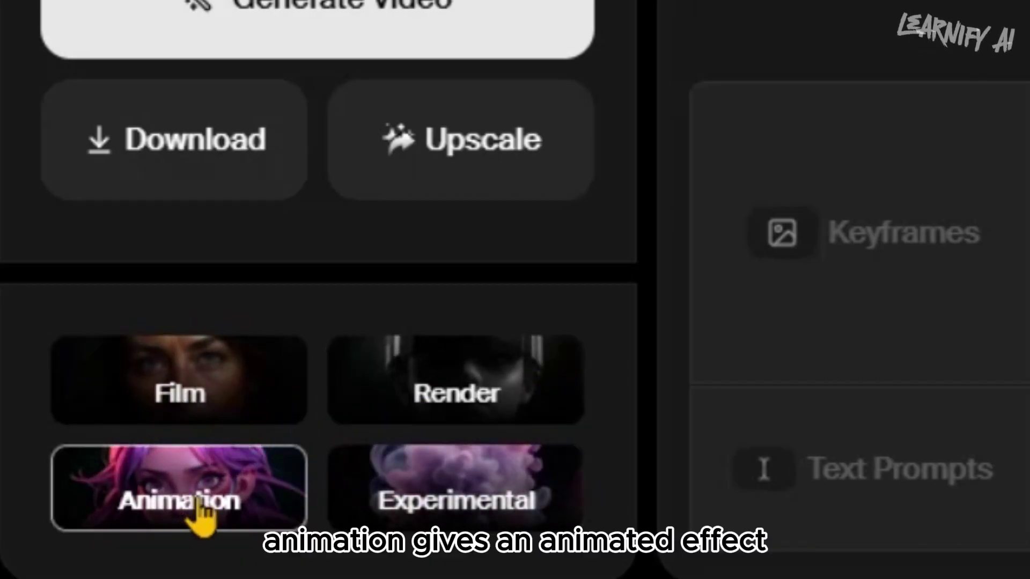
left_click(423, 499)
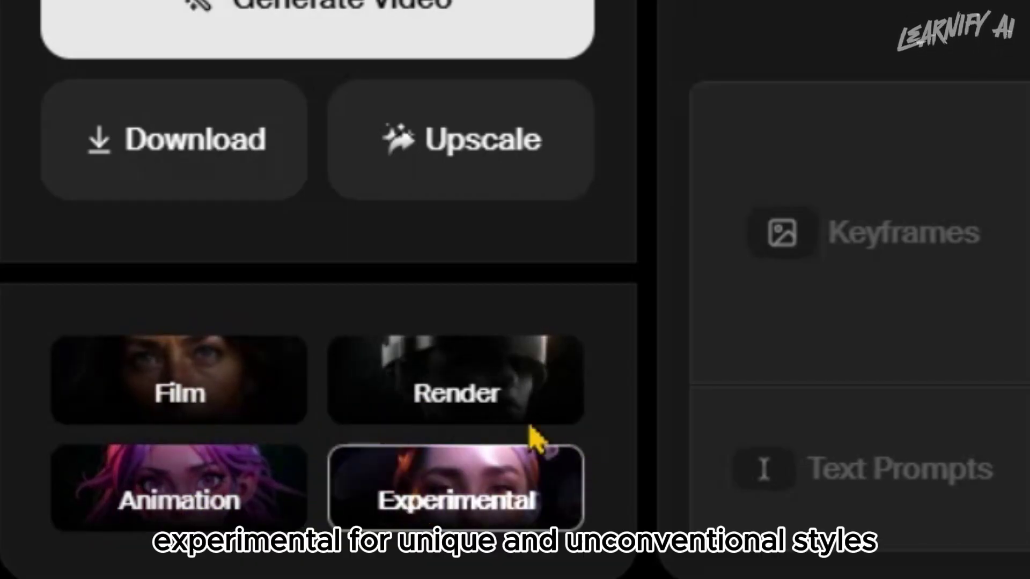
left_click(177, 375)
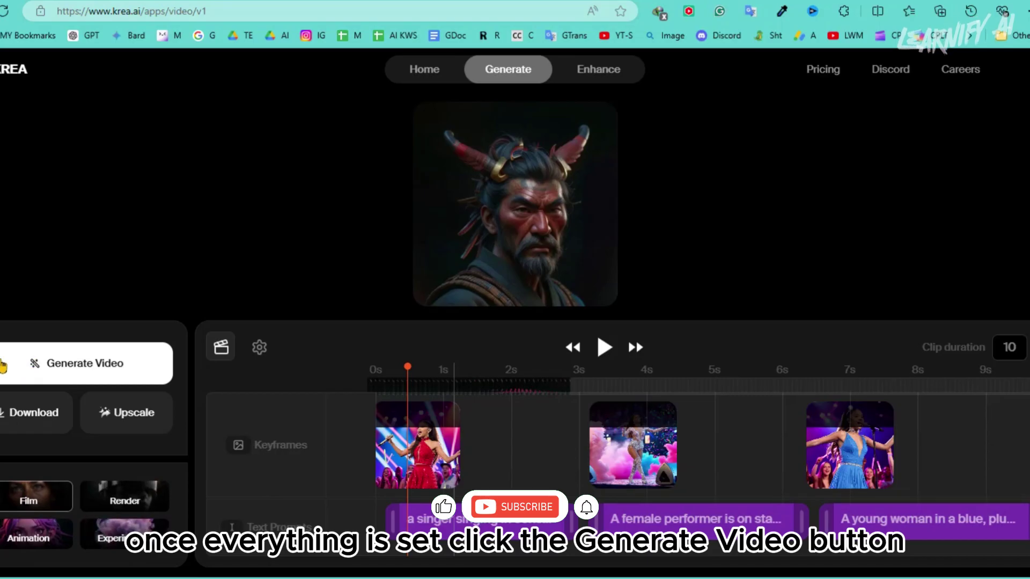
Generate the video from the three keyframes and play back the 10-second result
left_click(2, 366)
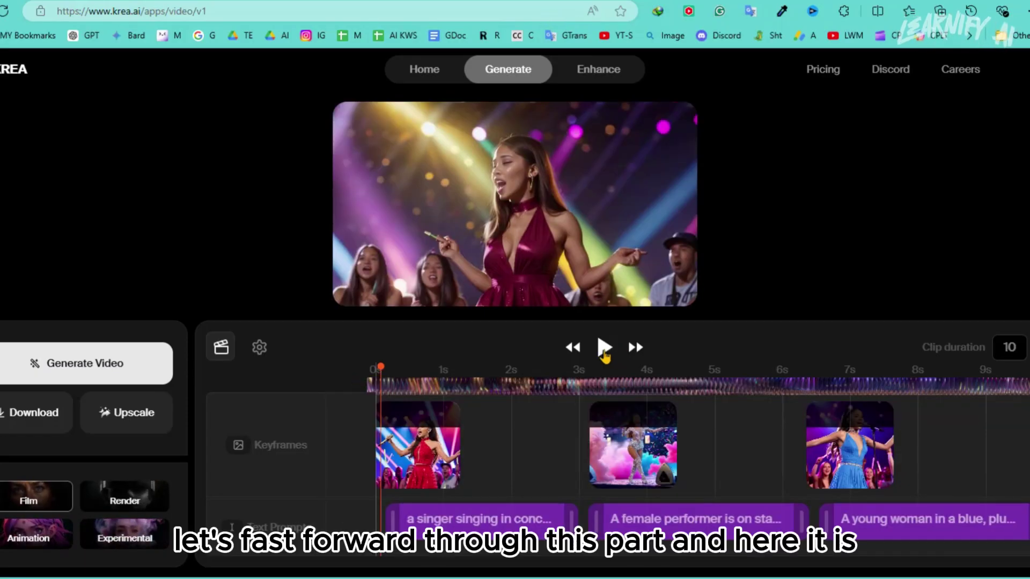
left_click(604, 348)
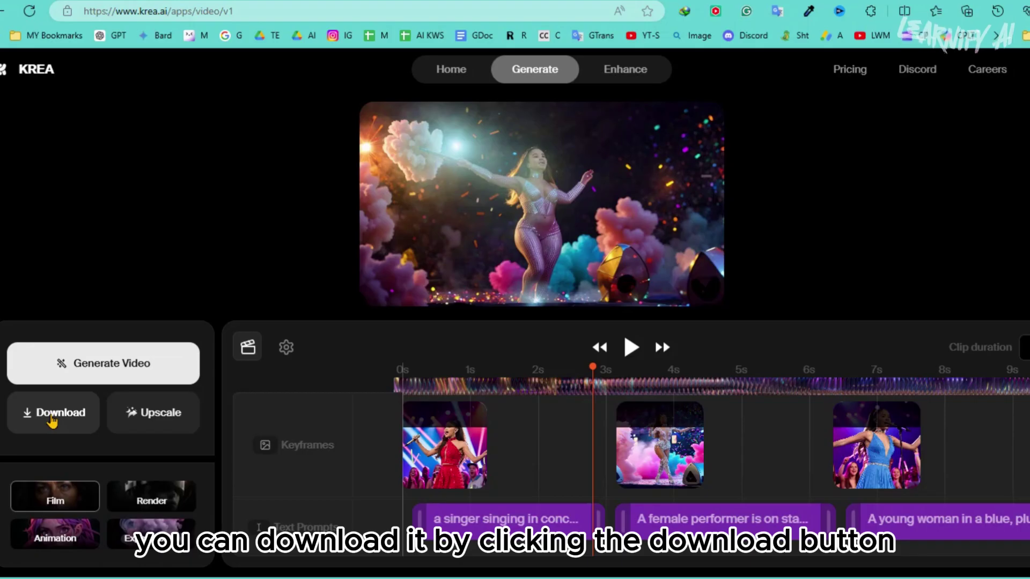
Download the generated singer clip and save it as video.mp4
left_click(52, 415)
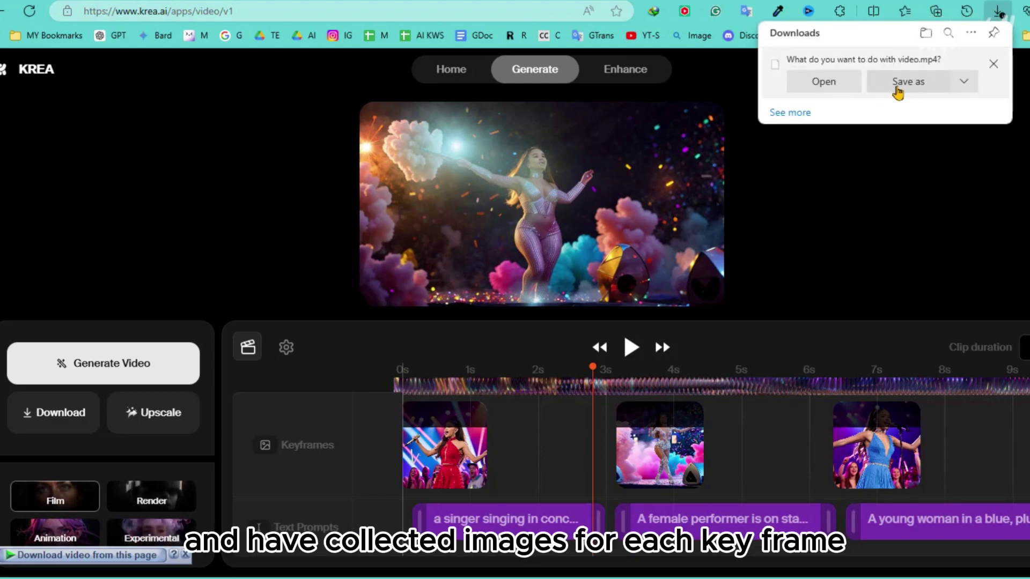
left_click(907, 81)
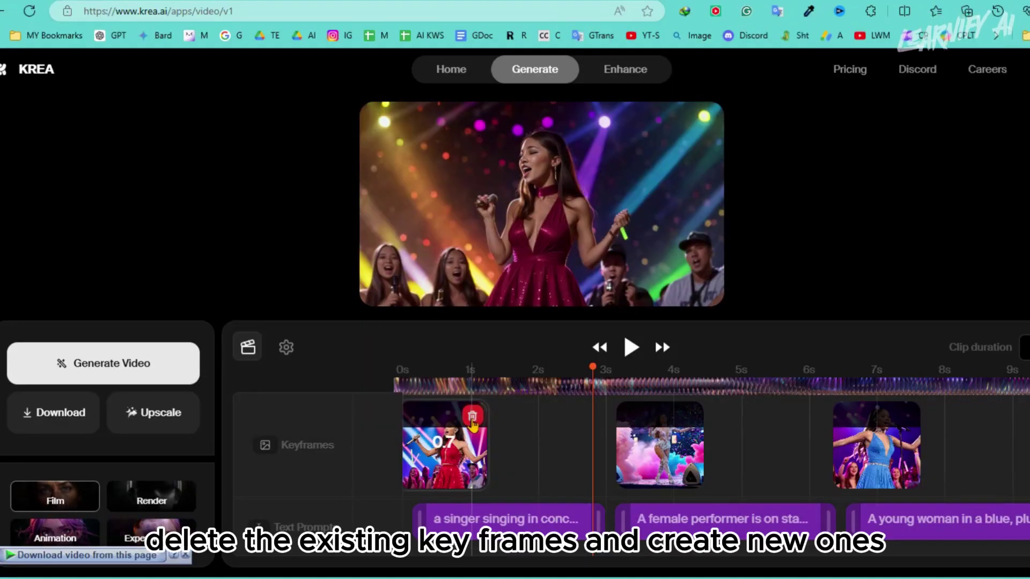
Delete the three existing keyframes and their three text prompts
left_click(481, 422)
left_click(694, 422)
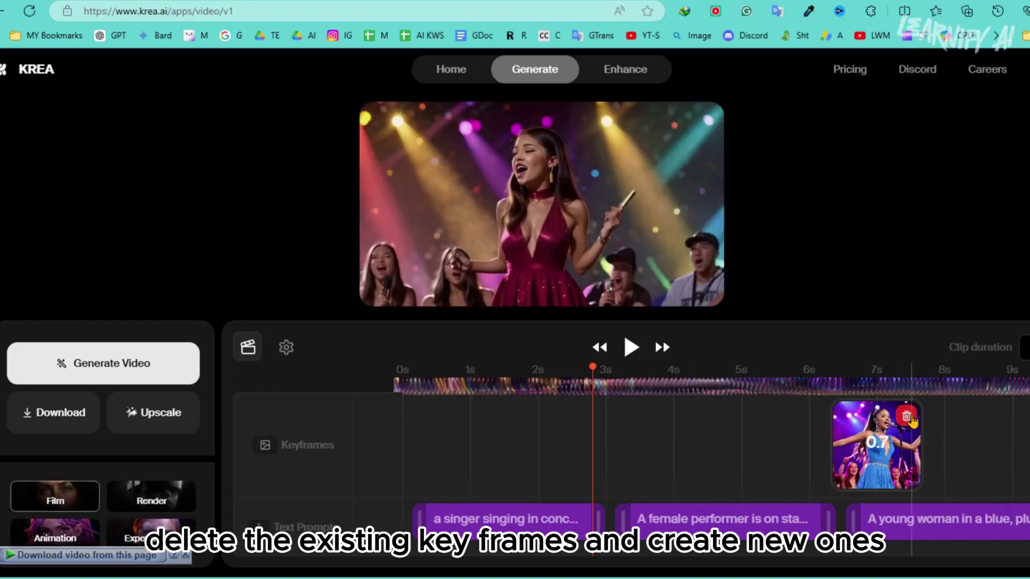
left_click(876, 422)
left_click(570, 527)
left_click(570, 527)
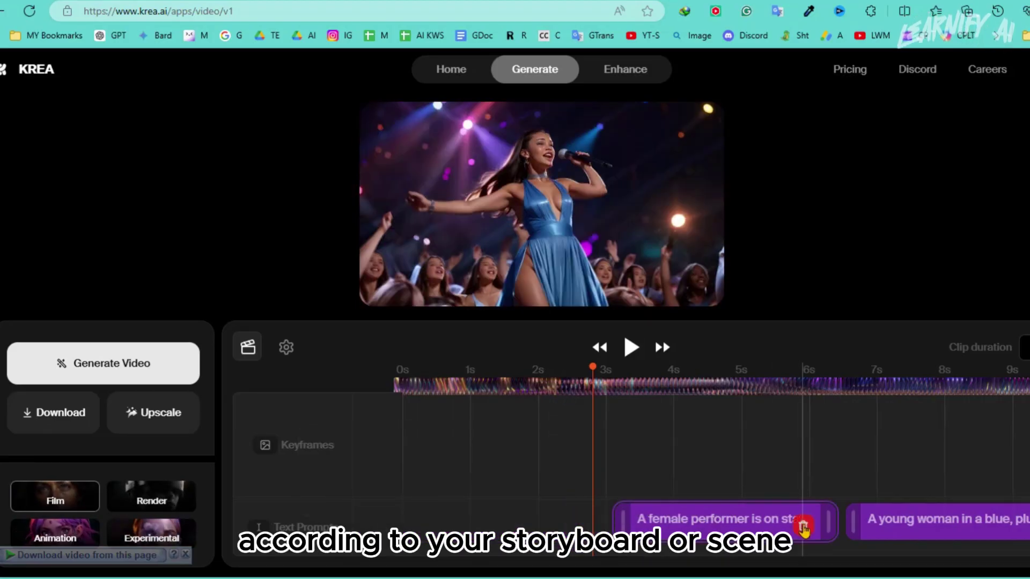
left_click(740, 524)
left_click(901, 523)
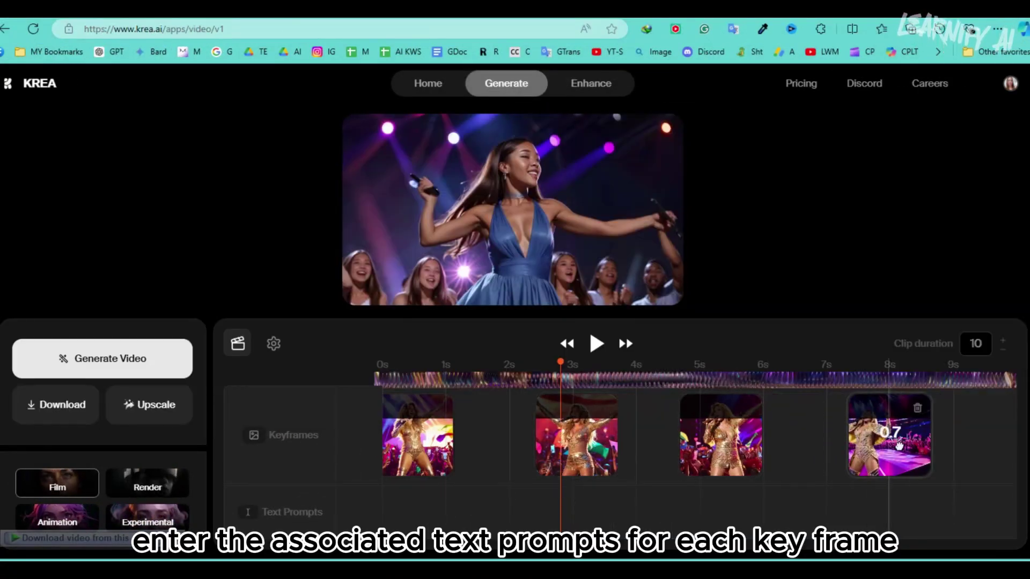
Add a new image keyframe with a text prompt, then generate and download the new clip
left_click(417, 514)
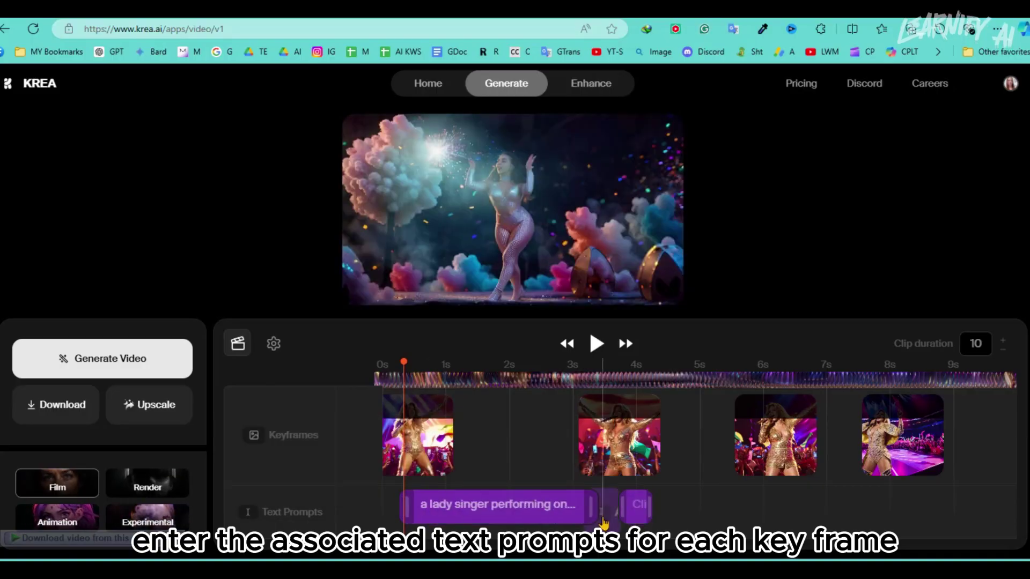
left_click(636, 512)
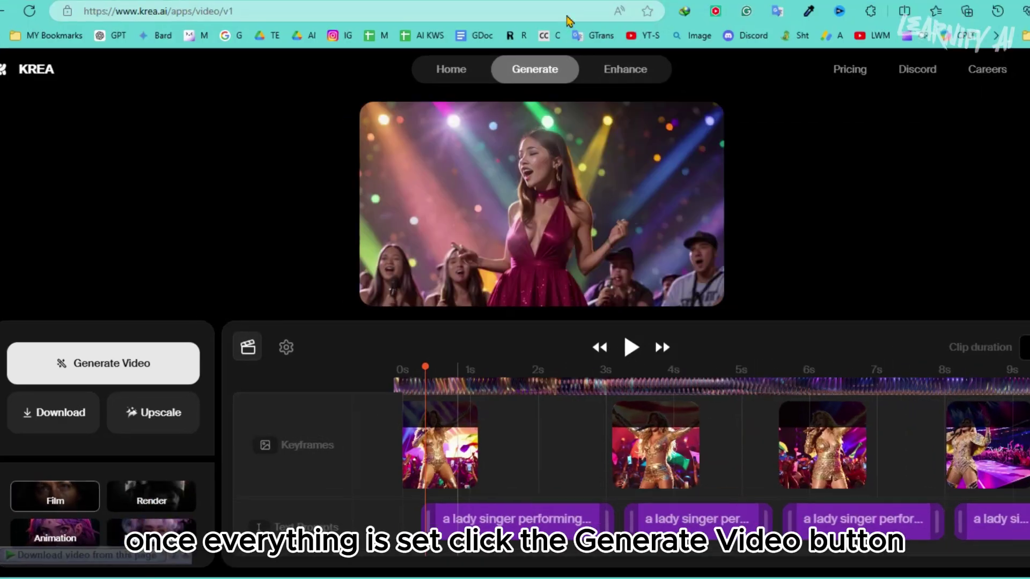
left_click(86, 359)
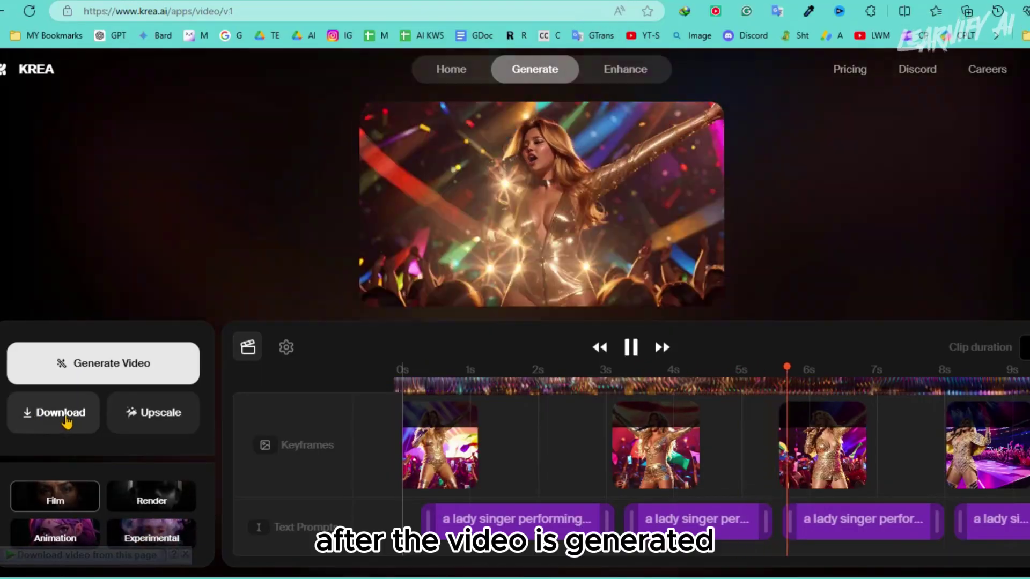
left_click(66, 421)
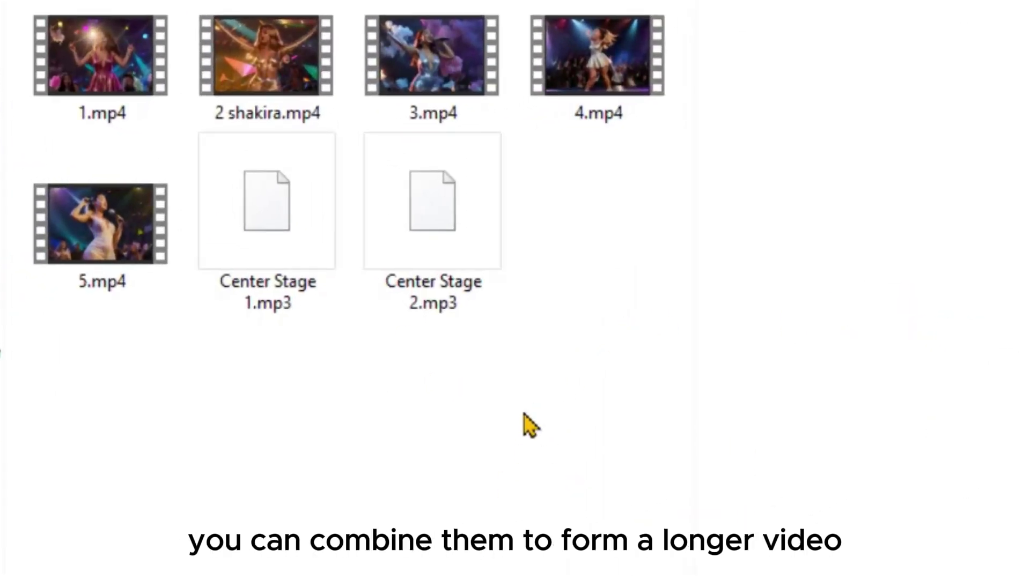
Select the Center Stage 1.mp3 music track in the output folder
left_click(264, 220)
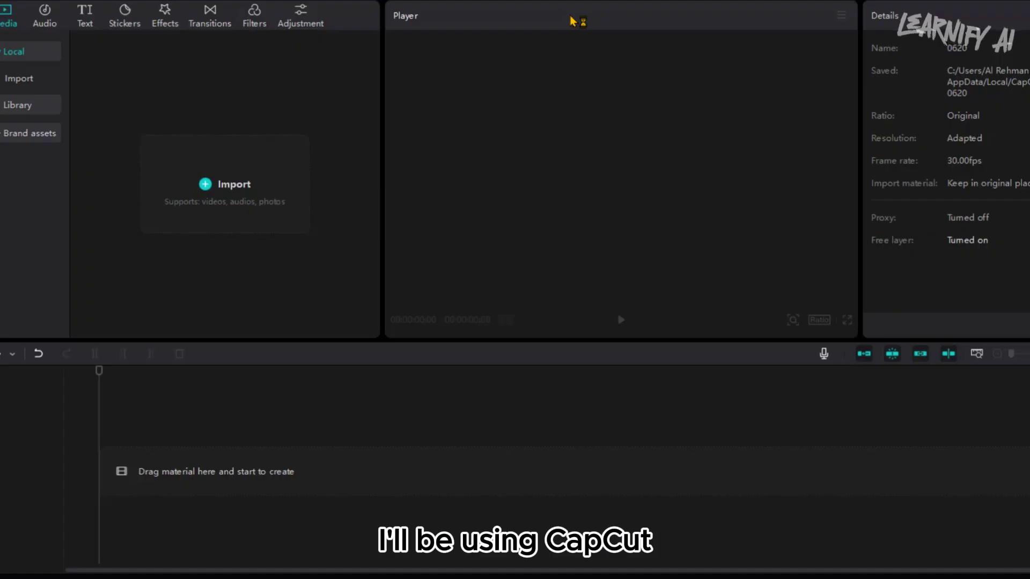
Import all seven singer clips and music files into the CapCut project
left_click(248, 183)
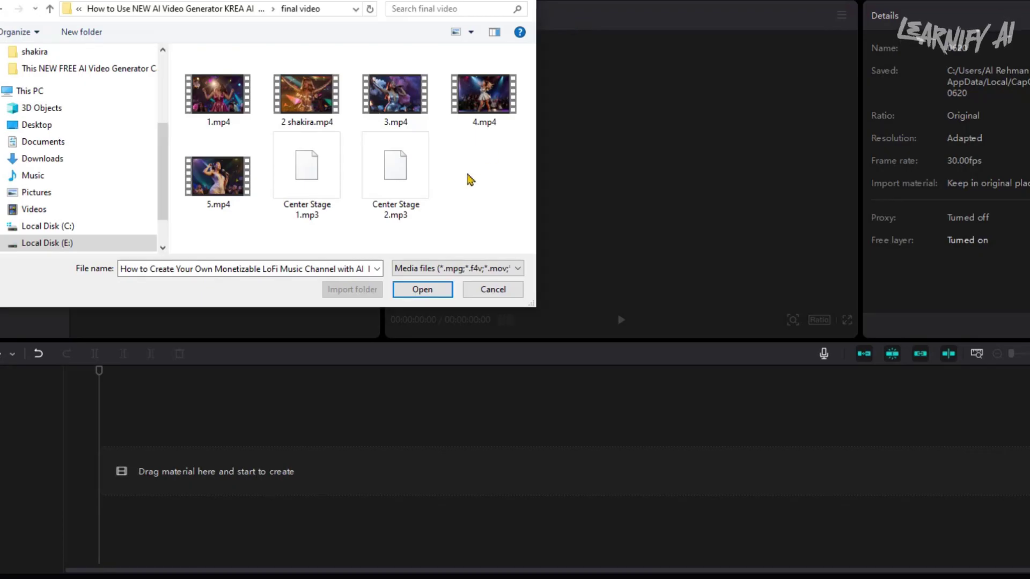
left_click_drag(471, 179, 214, 81)
left_click(422, 289)
Line up 1.mp4, 2 shakira.mp4, 3.mp4, 4.mp4 and 5.mp4 in order on the video track
left_click_drag(121, 131, 118, 461)
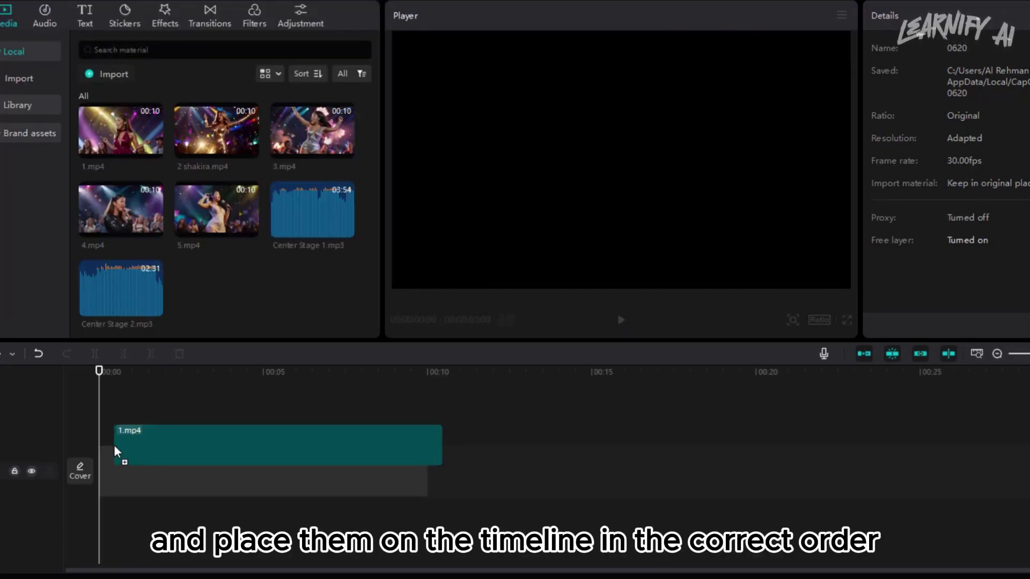
left_click_drag(217, 131, 429, 475)
left_click_drag(312, 131, 756, 472)
left_click_drag(120, 209, 751, 472)
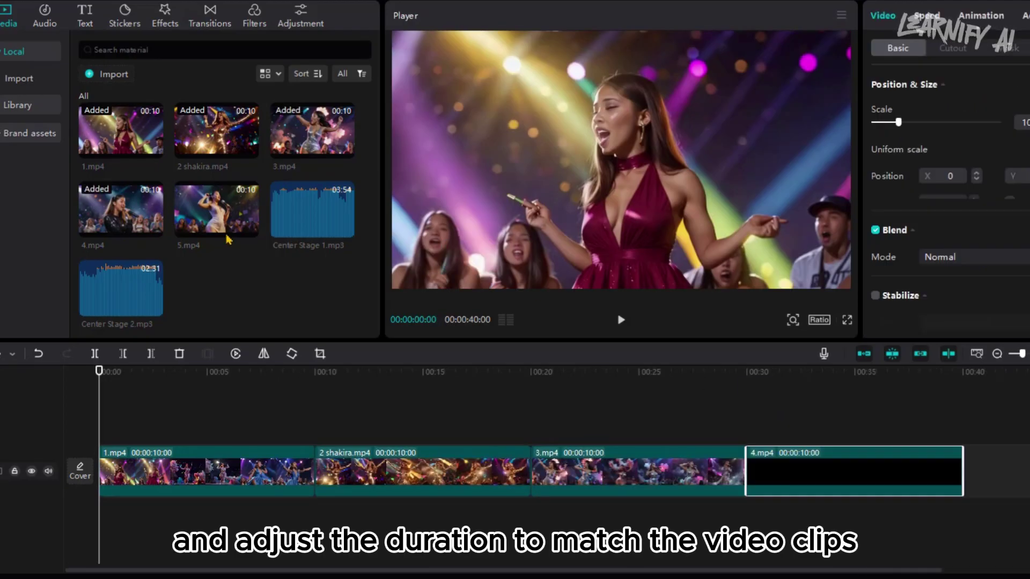
left_click_drag(229, 240, 972, 485)
Lay Center Stage 1.mp3 beneath the clips and stretch a Spark effect to the end of 5.mp4
left_click_drag(312, 214, 107, 512)
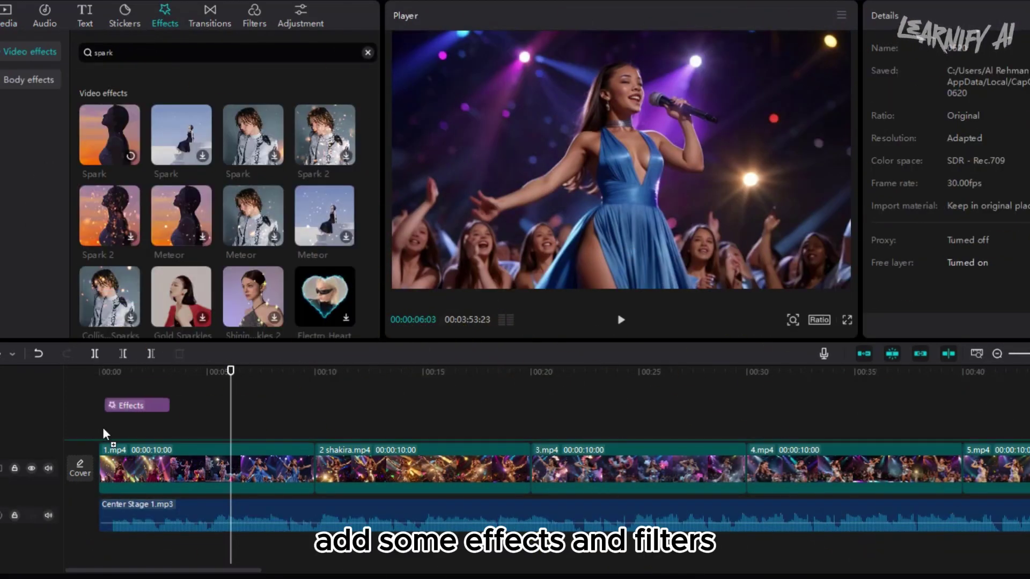
left_click_drag(106, 434, 106, 432)
left_click_drag(182, 427, 387, 422)
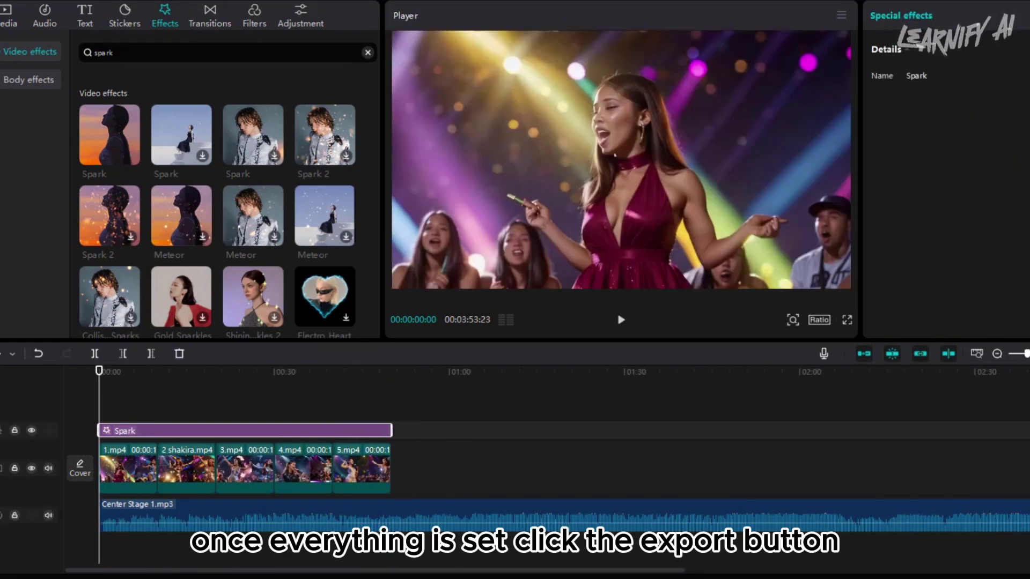